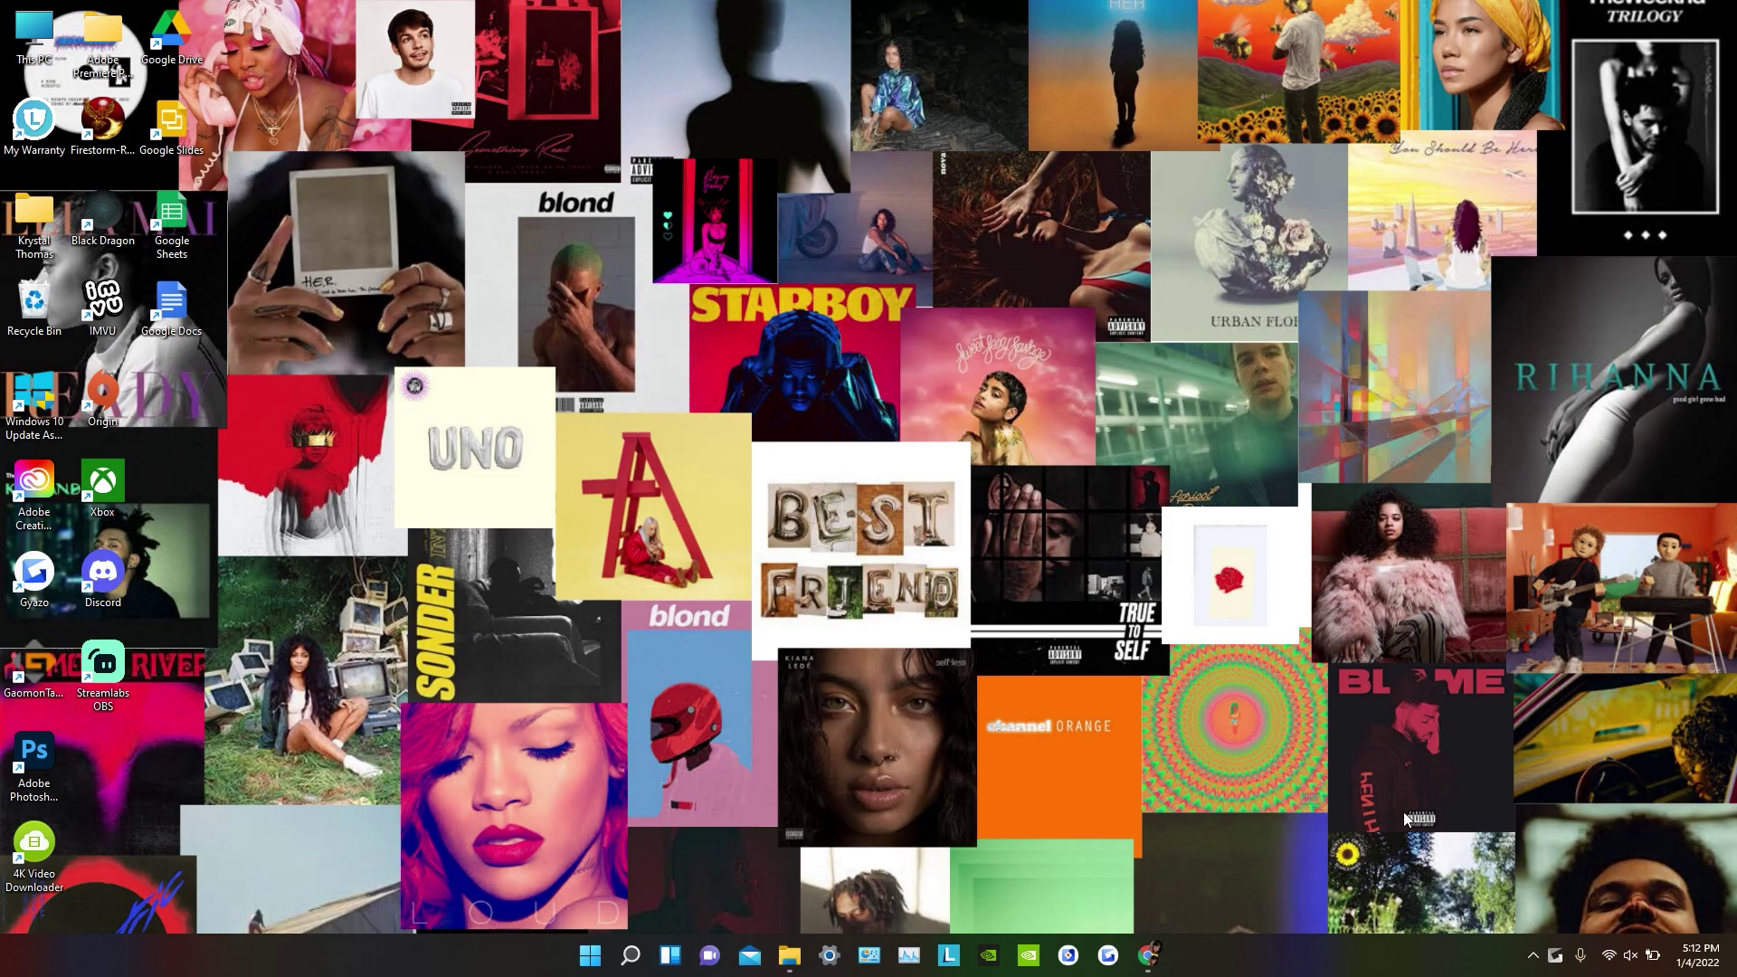
Return to the Facebook group feed and scroll down to the pinned Black Dragon settings post.
{"action": "left_click", "coordinate": [1147, 955]}
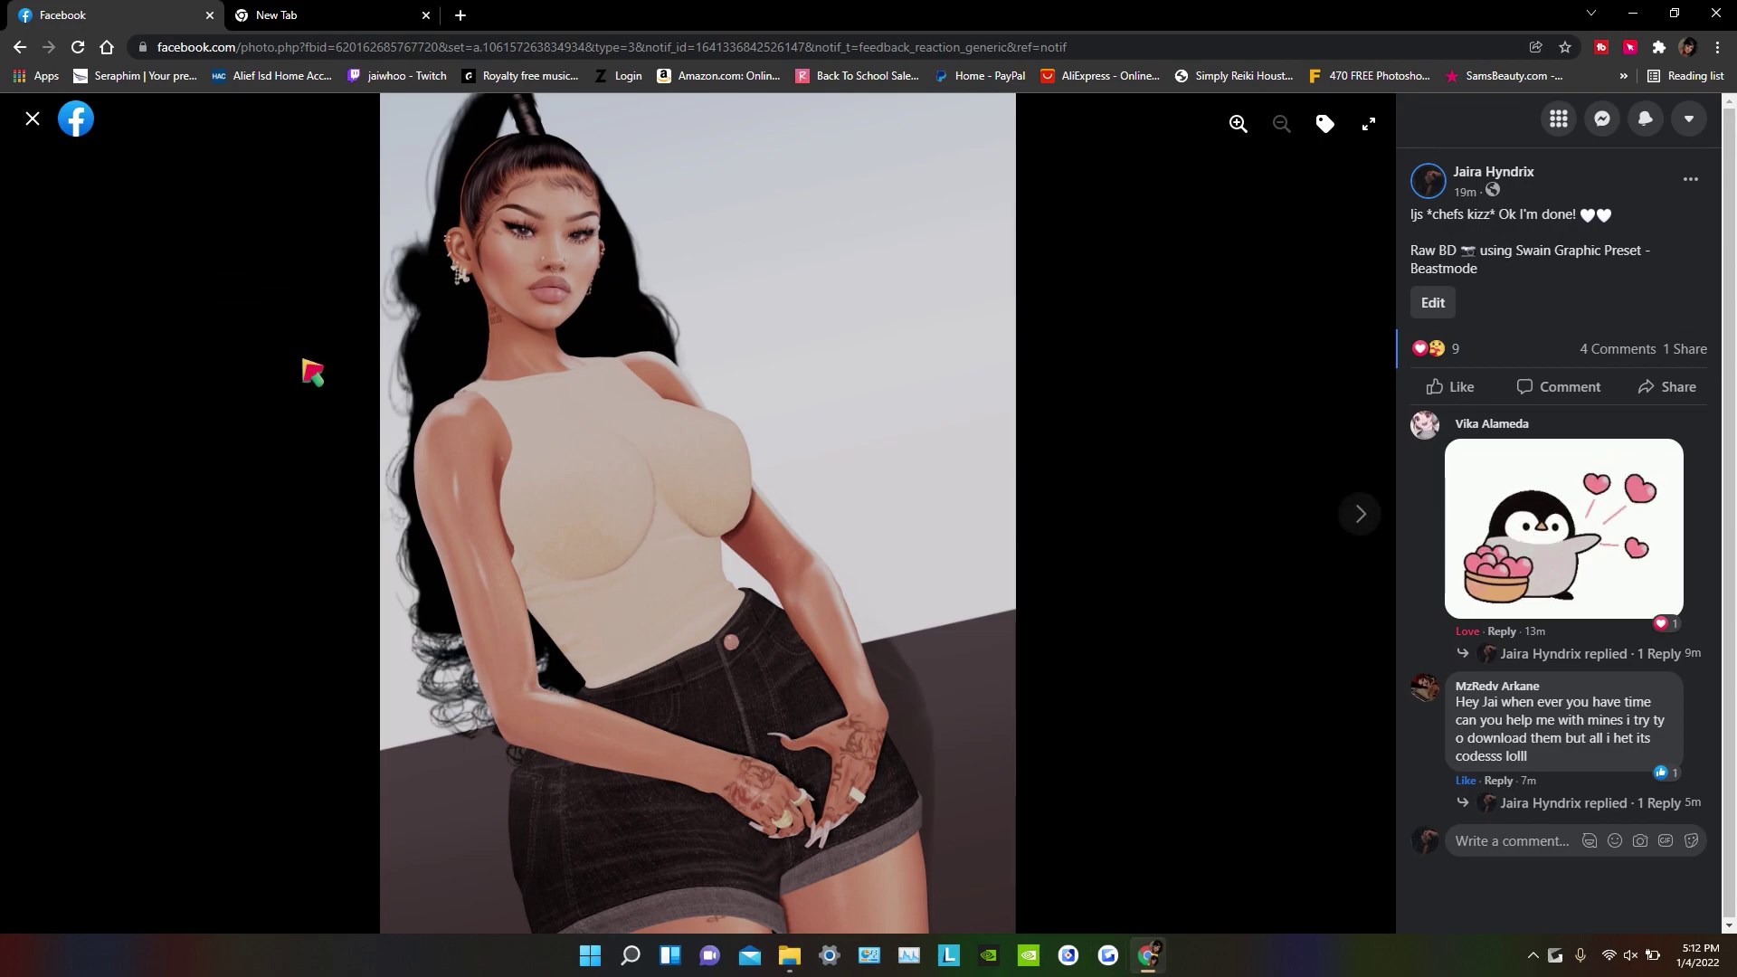
{"action": "left_click", "coordinate": [32, 119]}
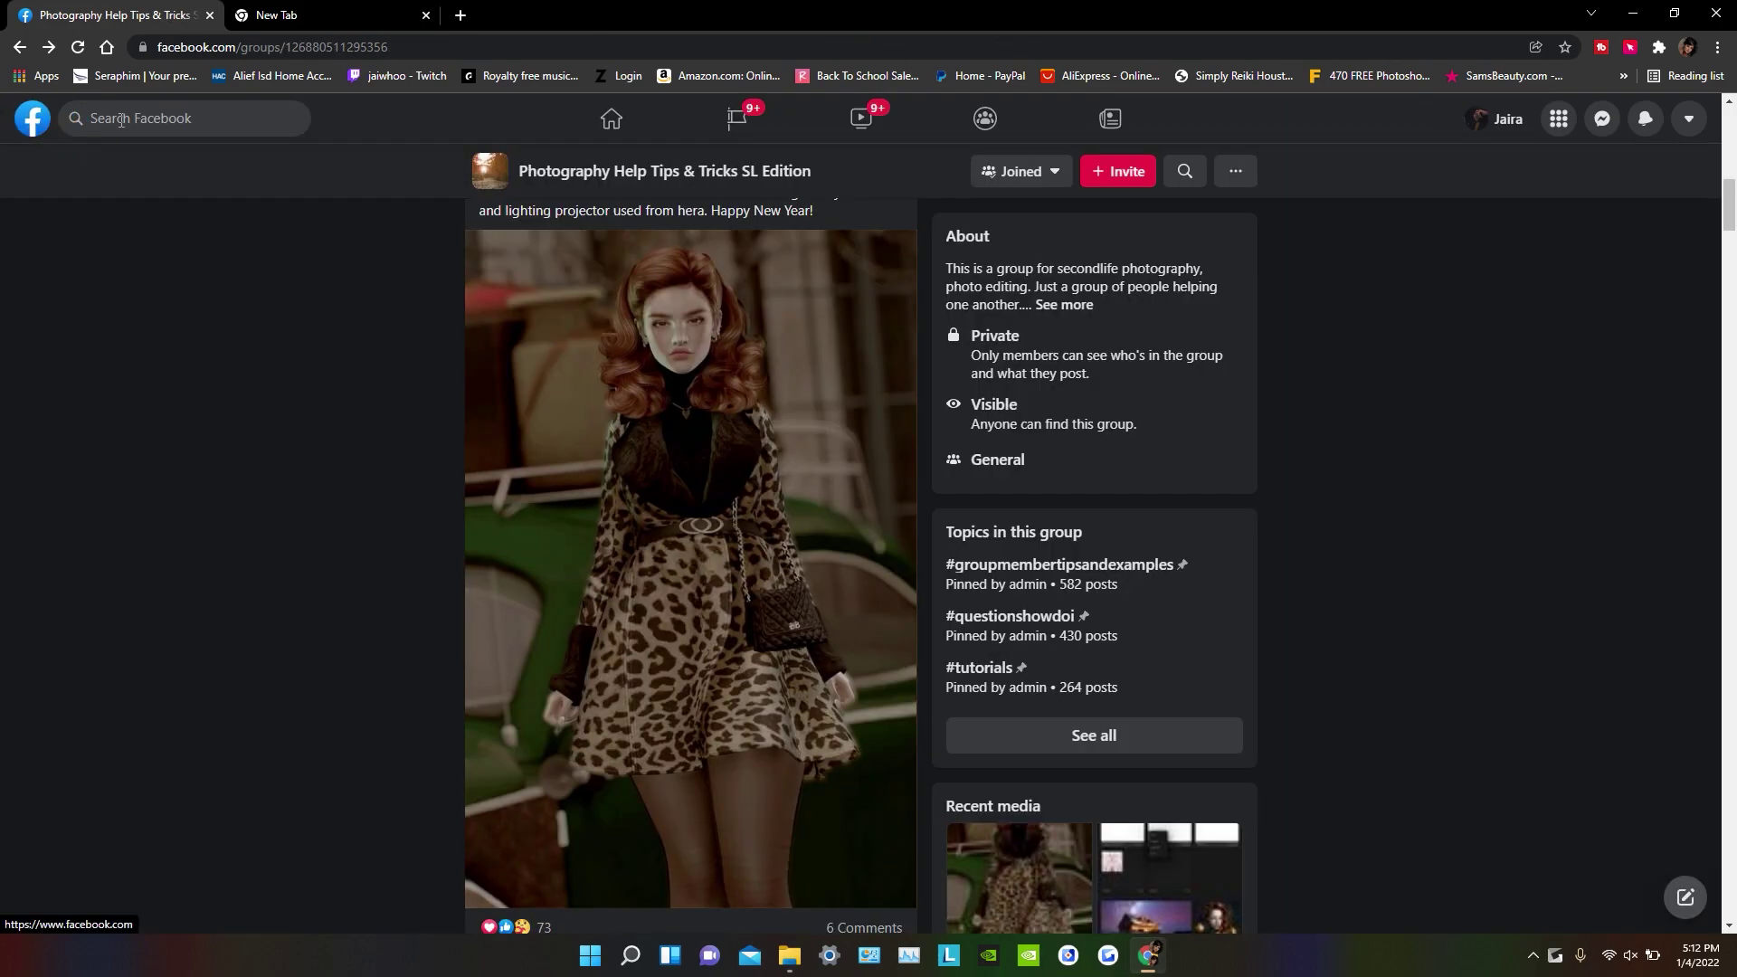
{"action": "left_click", "coordinate": [190, 123]}
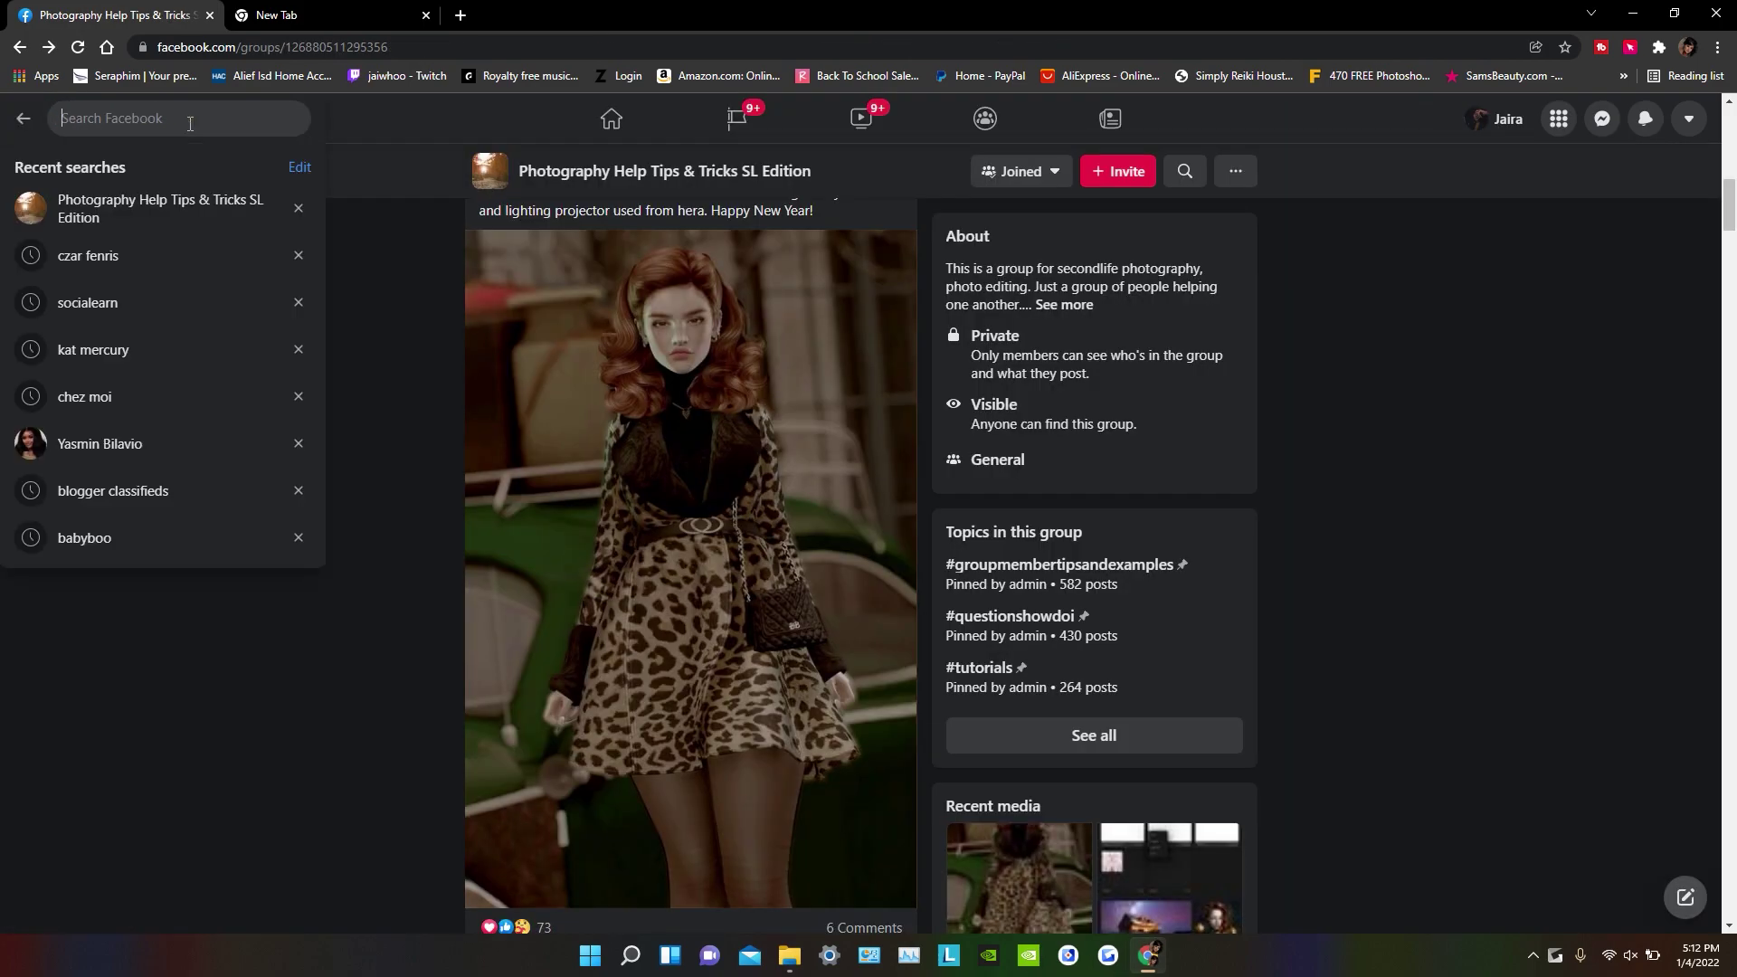
{"action": "double_click", "coordinate": [108, 221]}
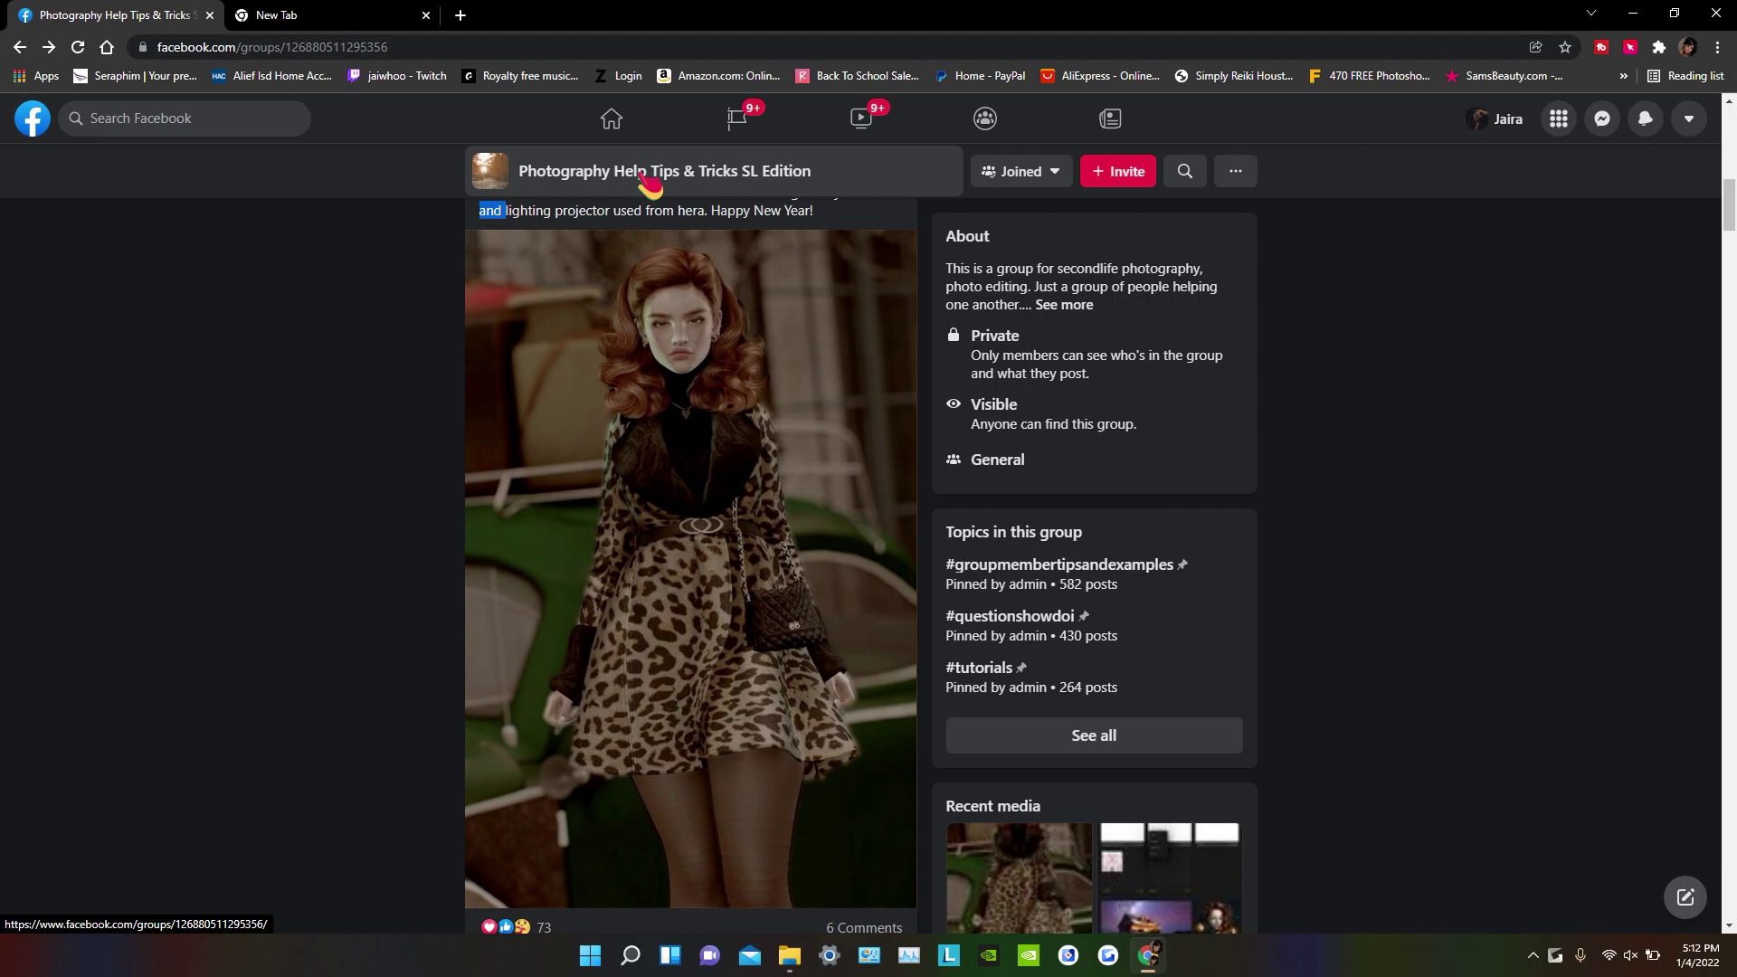
{"action": "left_click", "coordinate": [585, 185]}
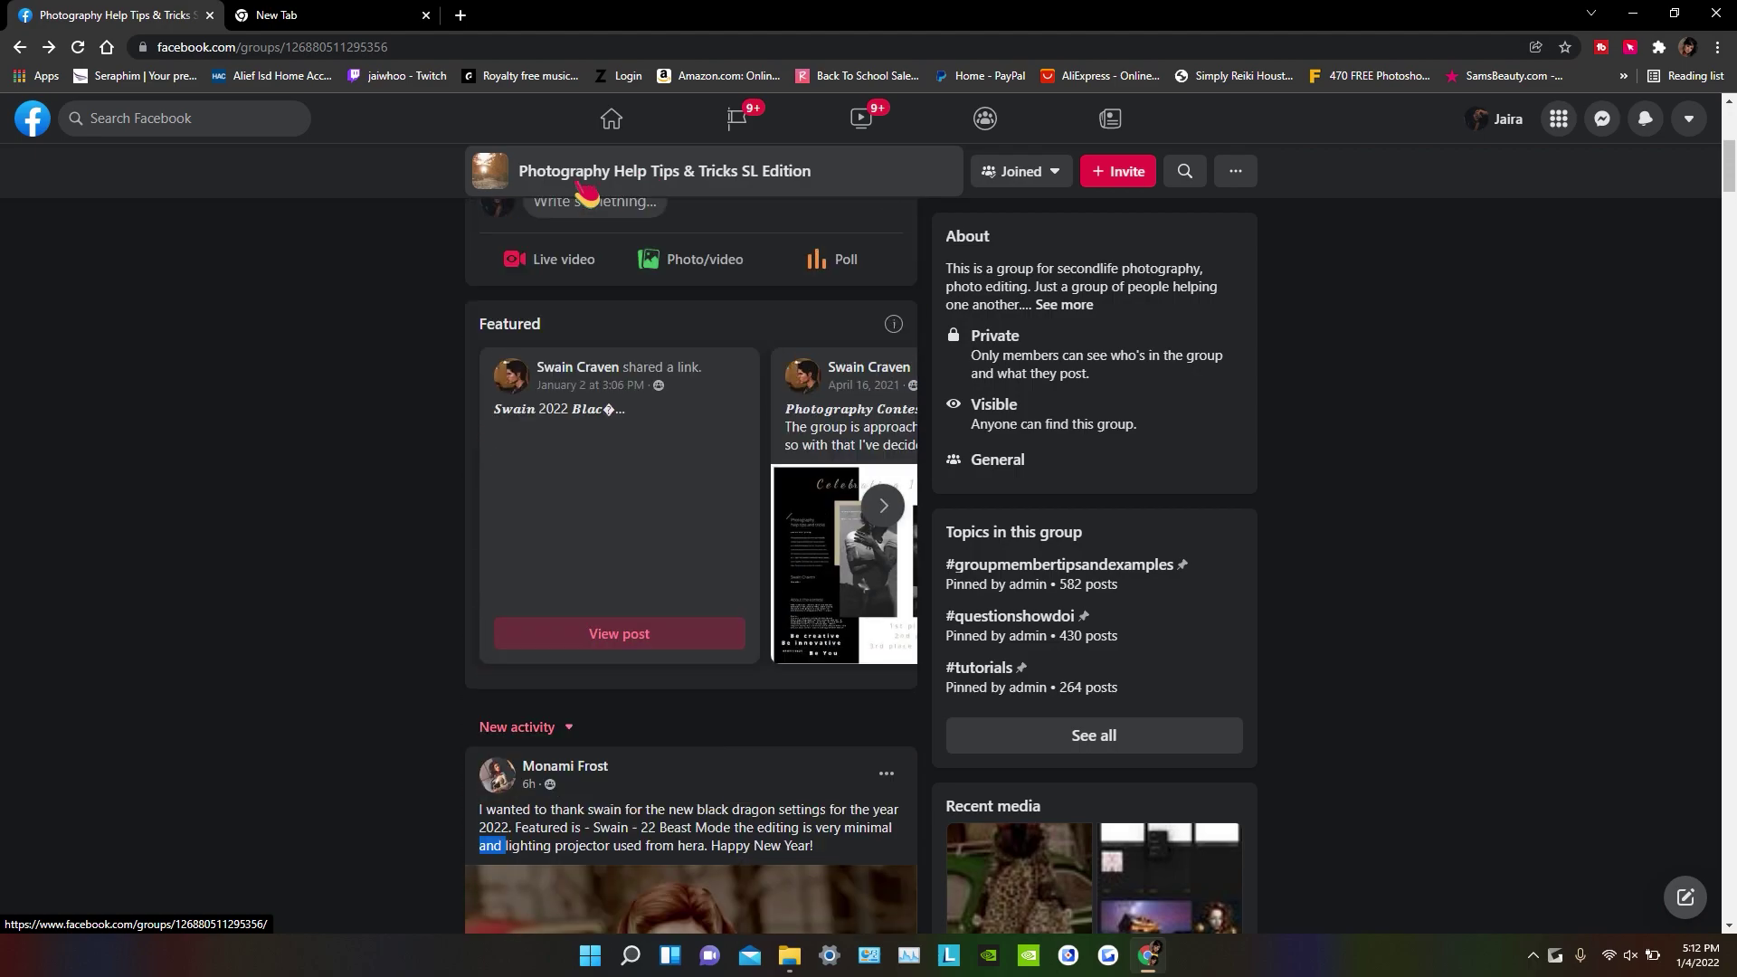
{"action": "left_click_drag", "start_coordinate": [1728, 152], "coordinate": [1731, 399]}
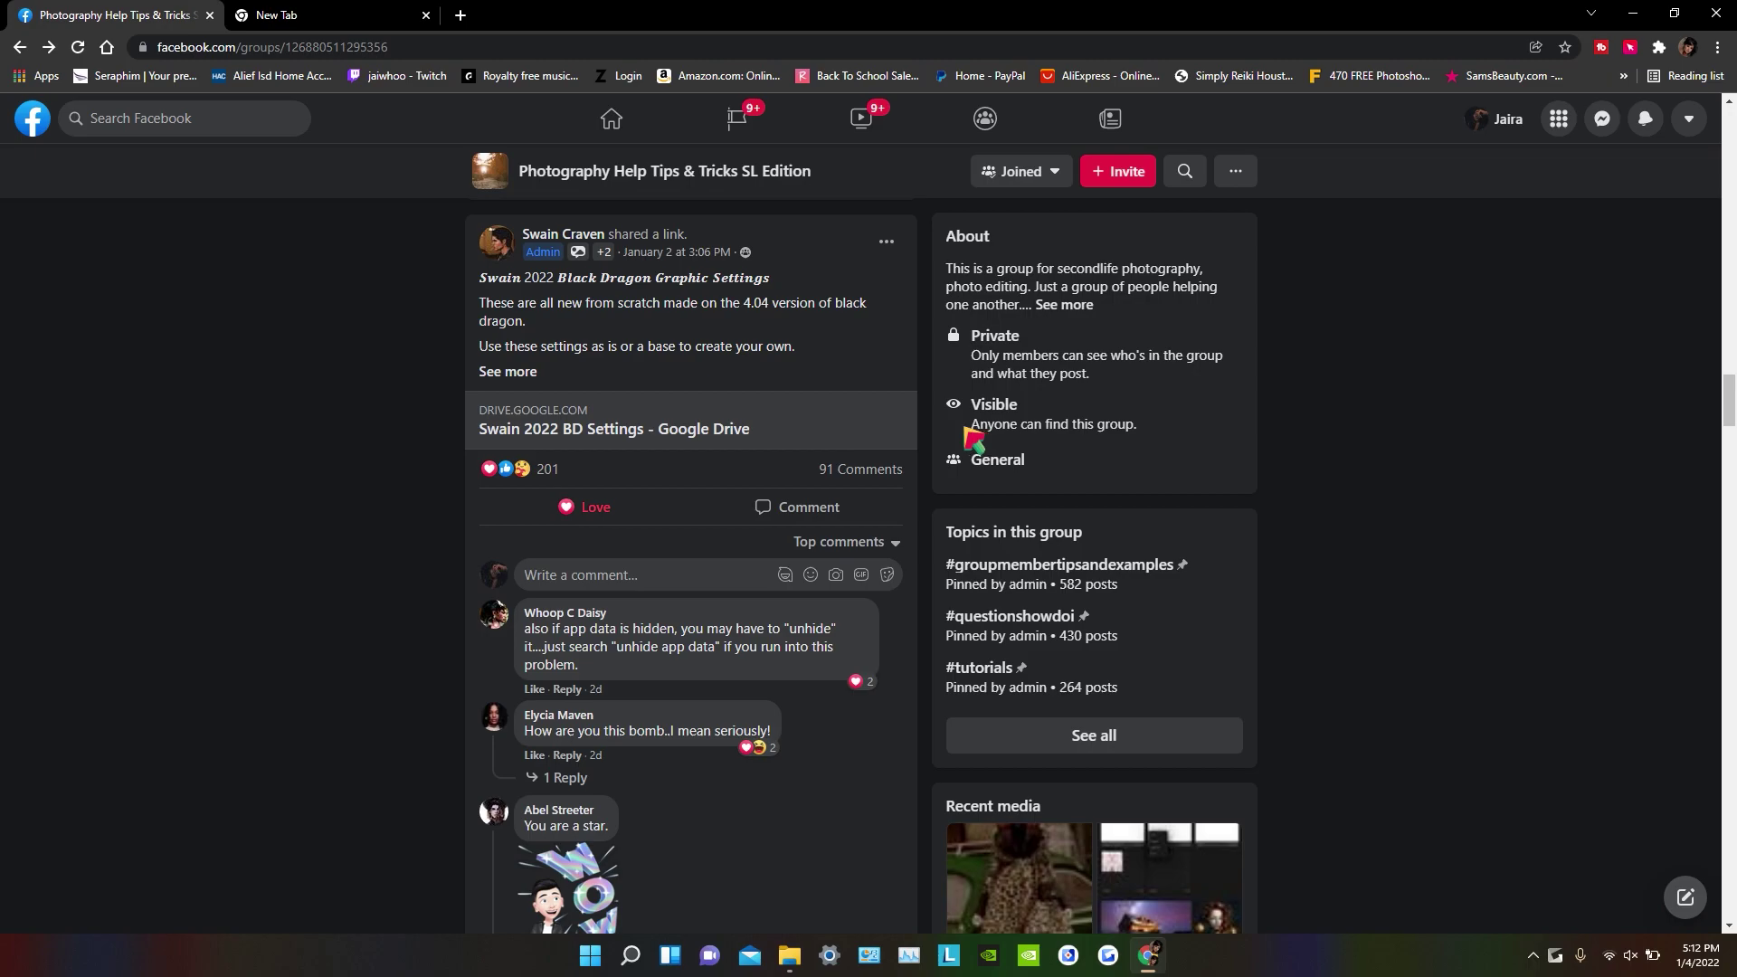
Expand the Swain 2022 settings post and read down to its install path and Drive links.
{"action": "scroll", "coordinate": [1357, 316], "scroll_direction": "up", "scroll_amount": 1}
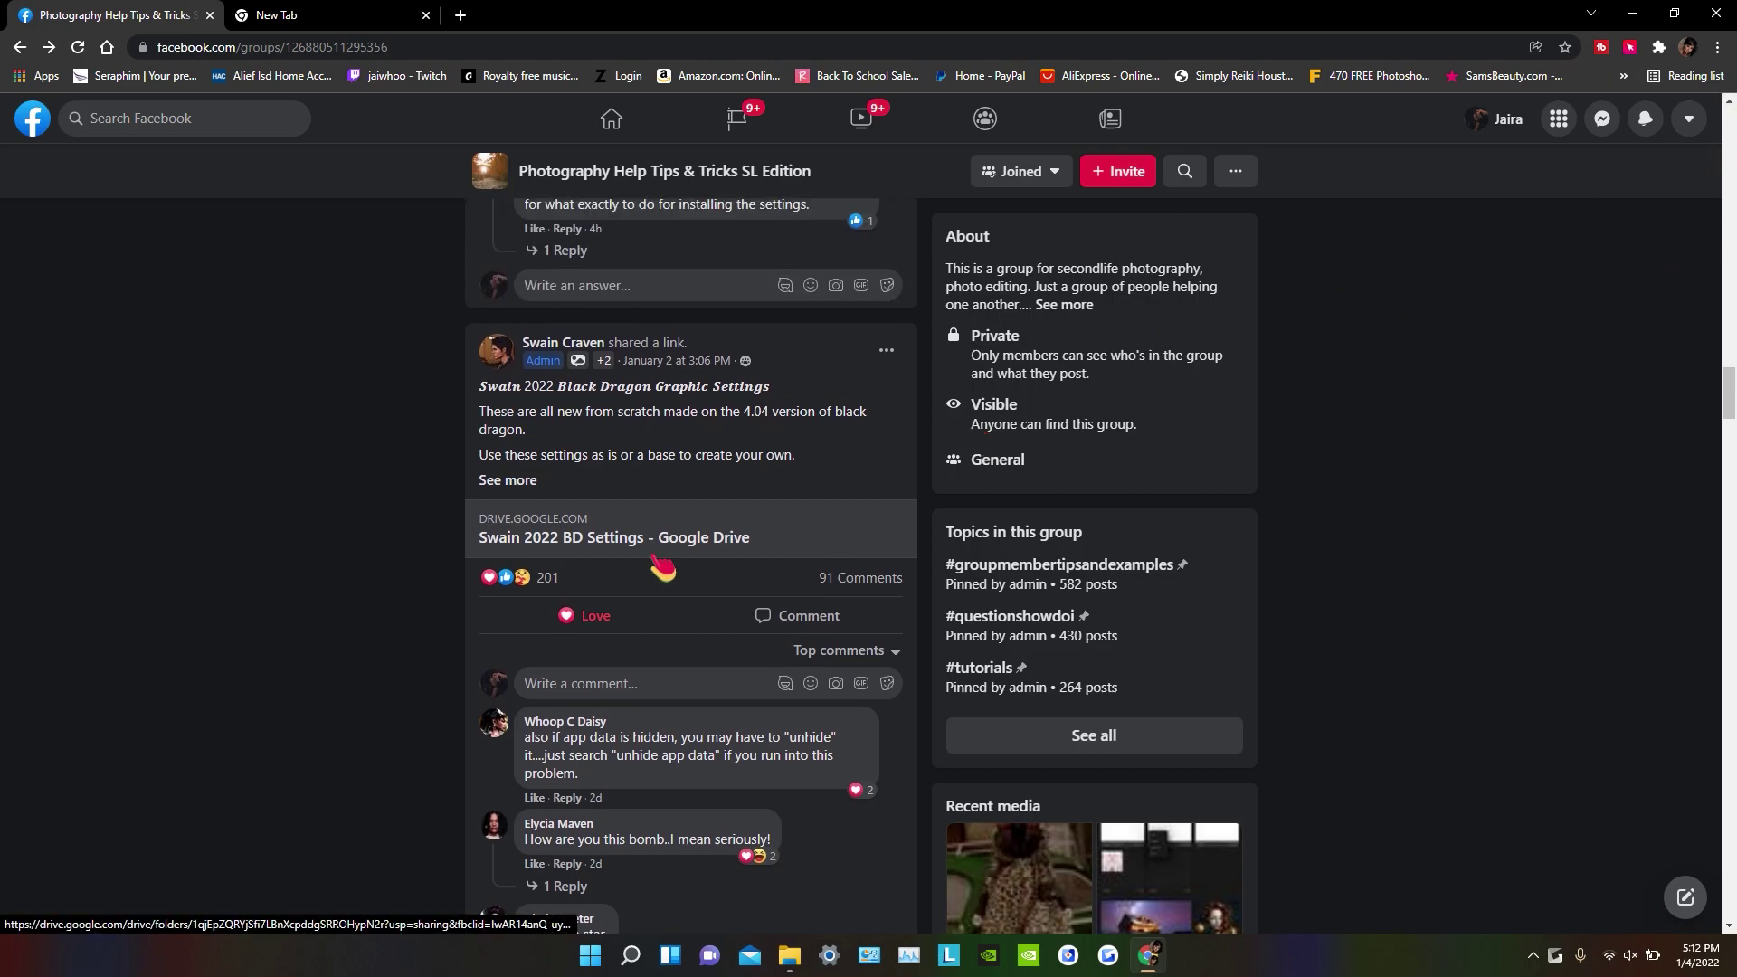
{"action": "left_click", "coordinate": [523, 482]}
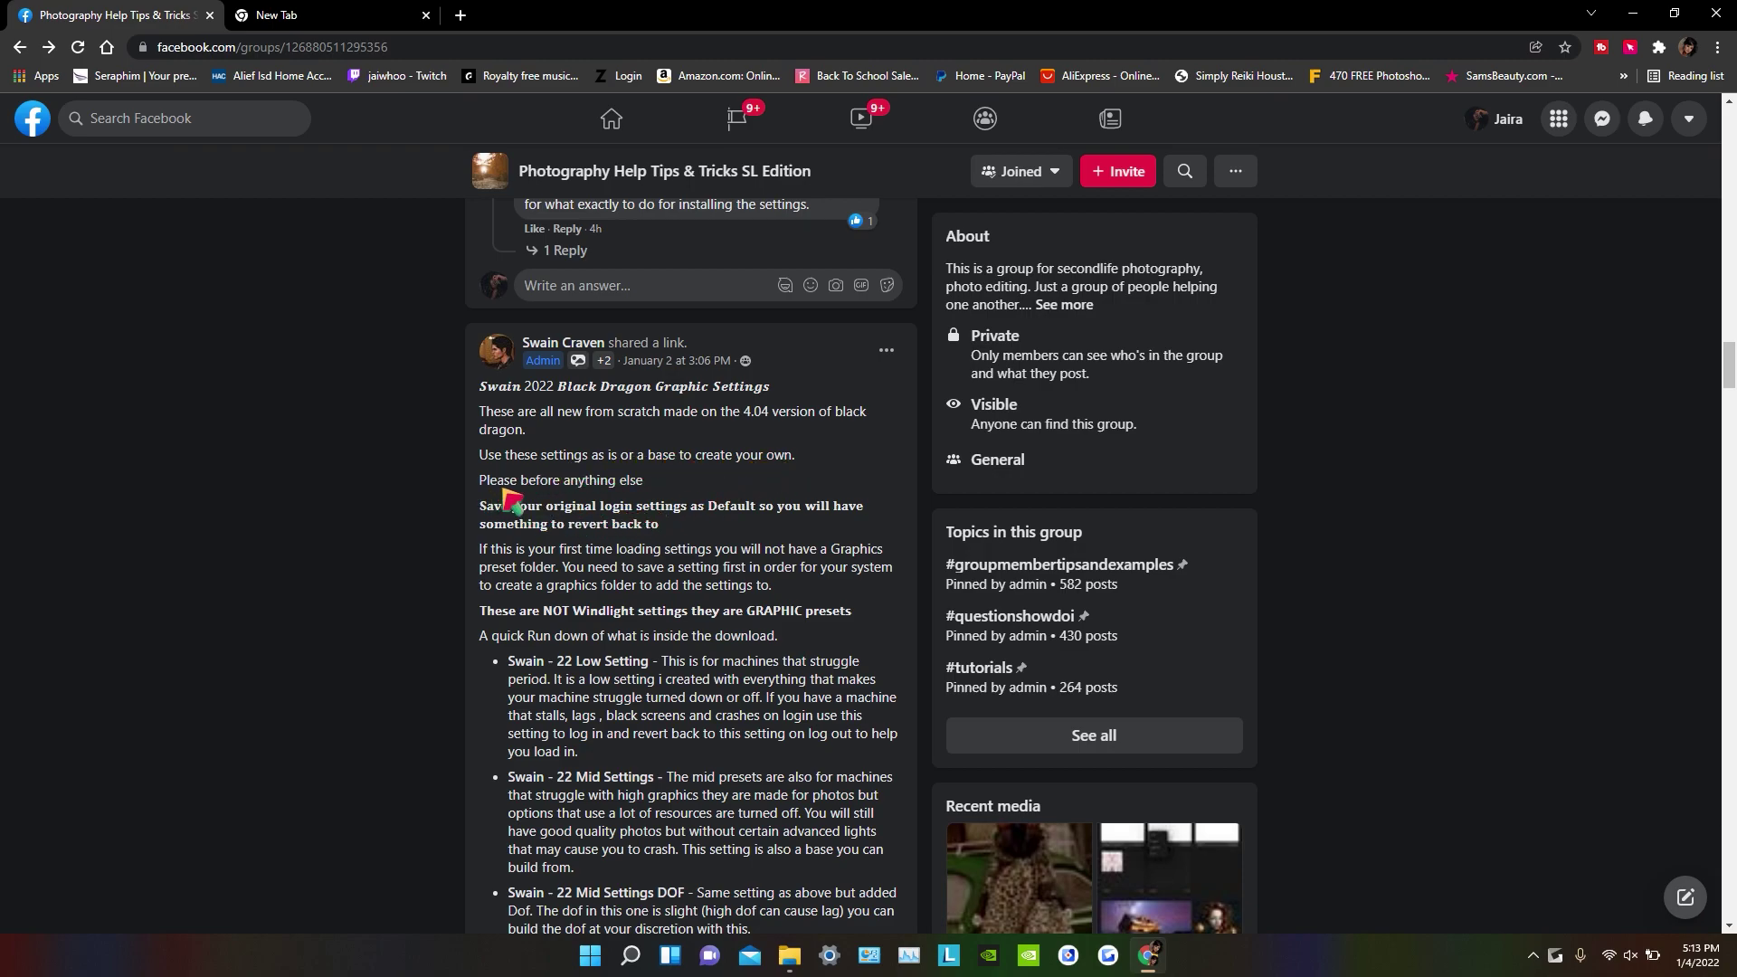
{"action": "scroll", "coordinate": [1730, 366], "scroll_direction": "down", "scroll_amount": 3}
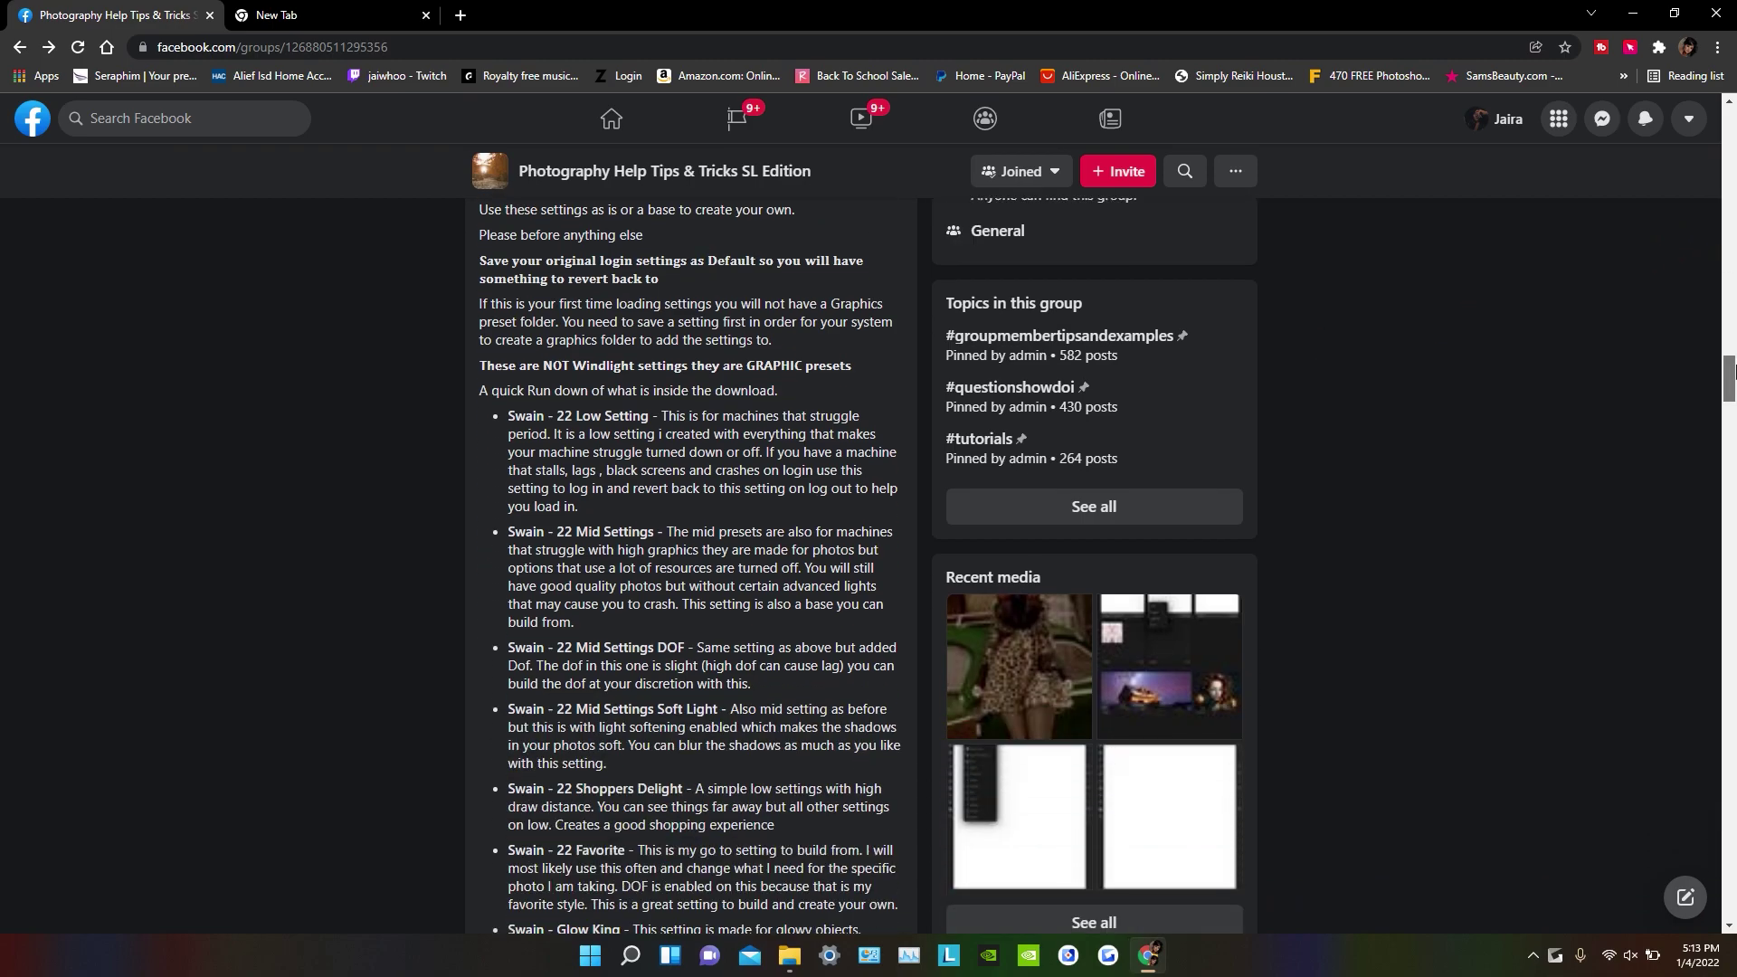
{"action": "left_click_drag", "start_coordinate": [1730, 371], "coordinate": [1730, 427]}
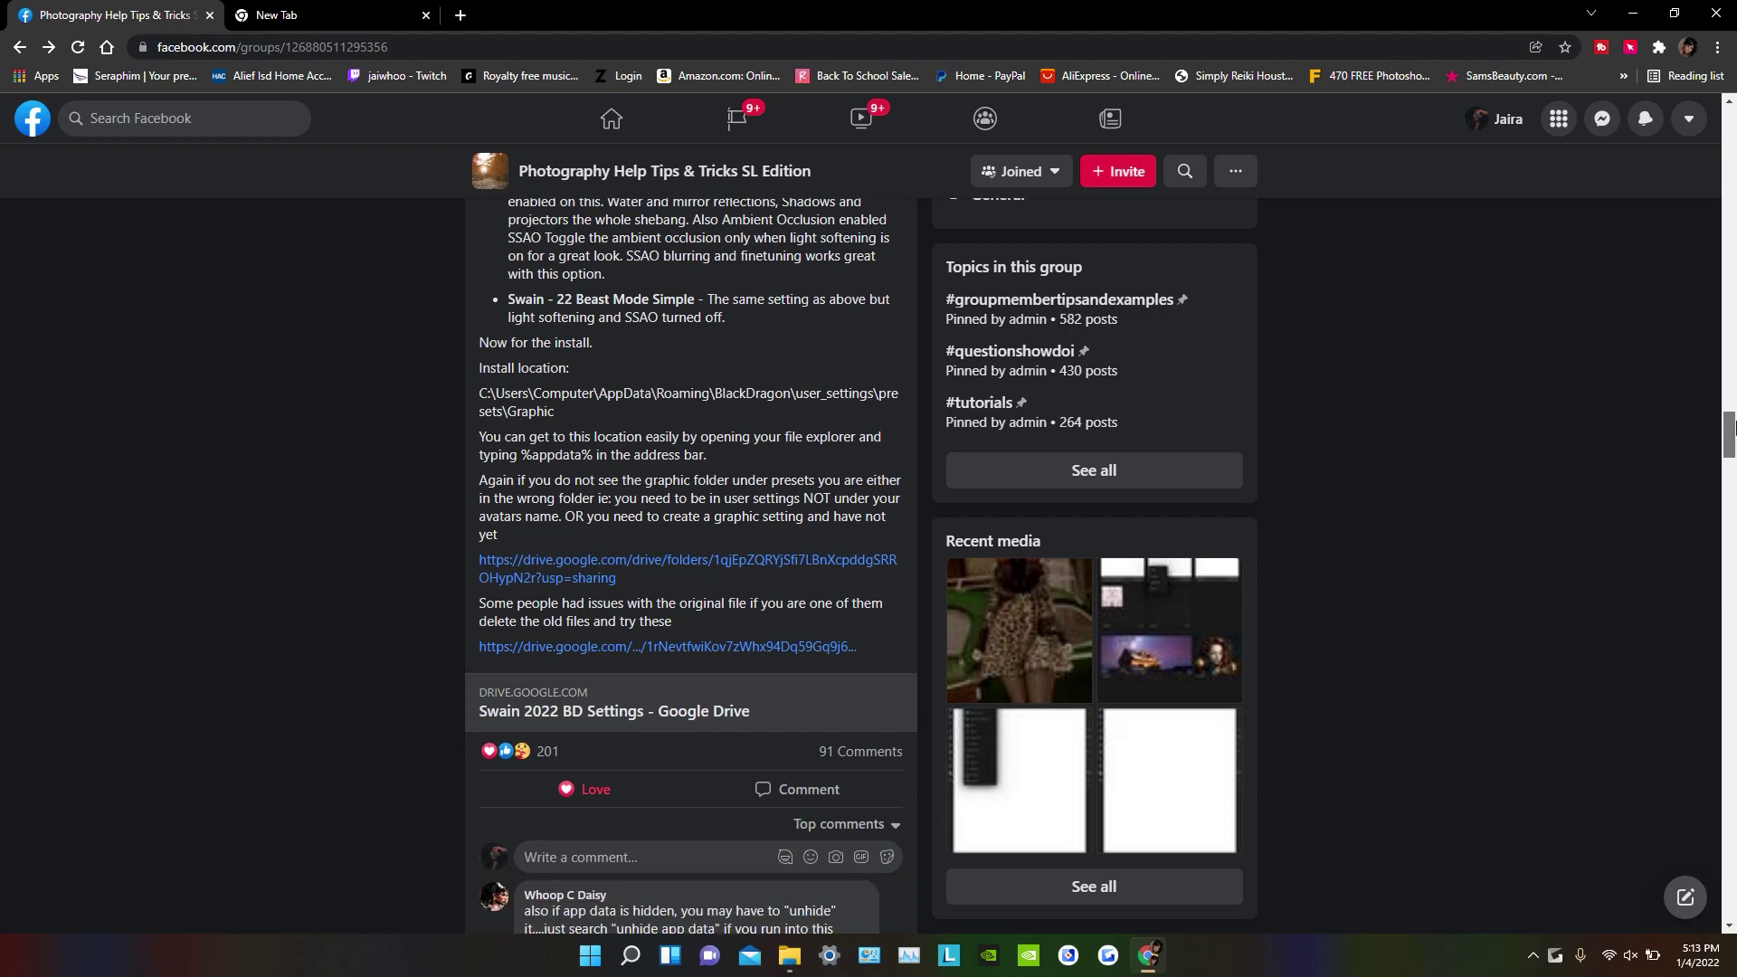
Open the Swain 2022 Presets Update Drive folder and inspect its folder and file download options.
{"action": "left_click", "coordinate": [735, 645]}
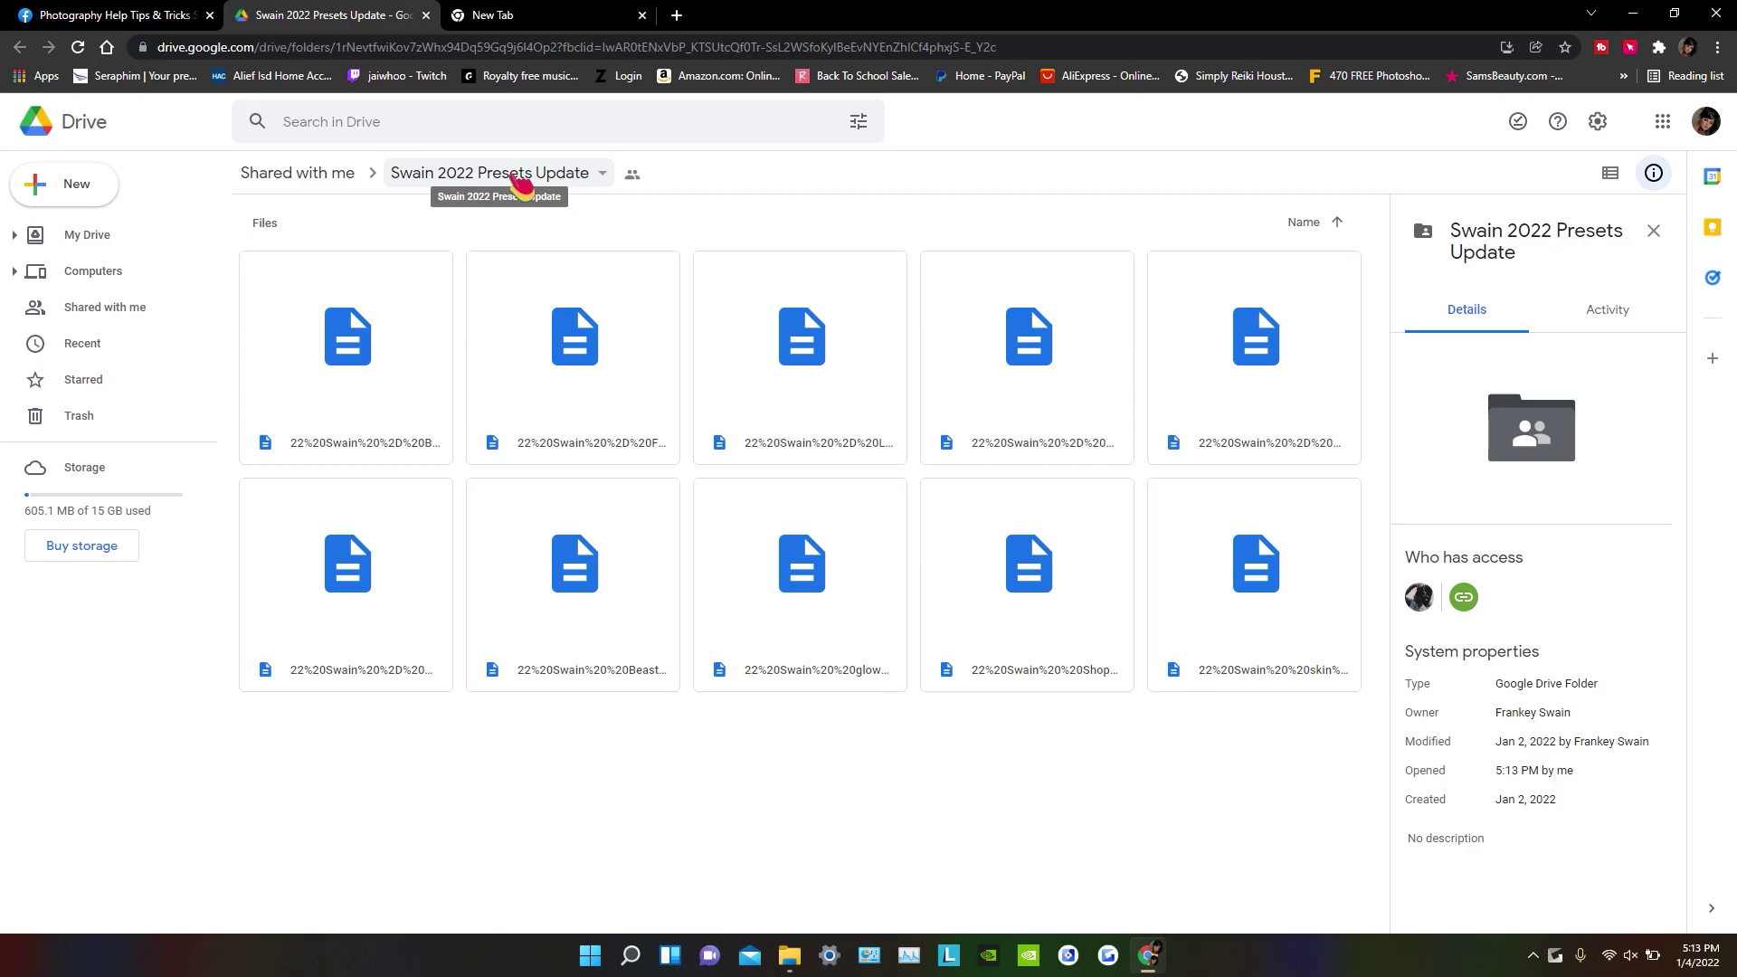
{"action": "left_click", "coordinate": [522, 181]}
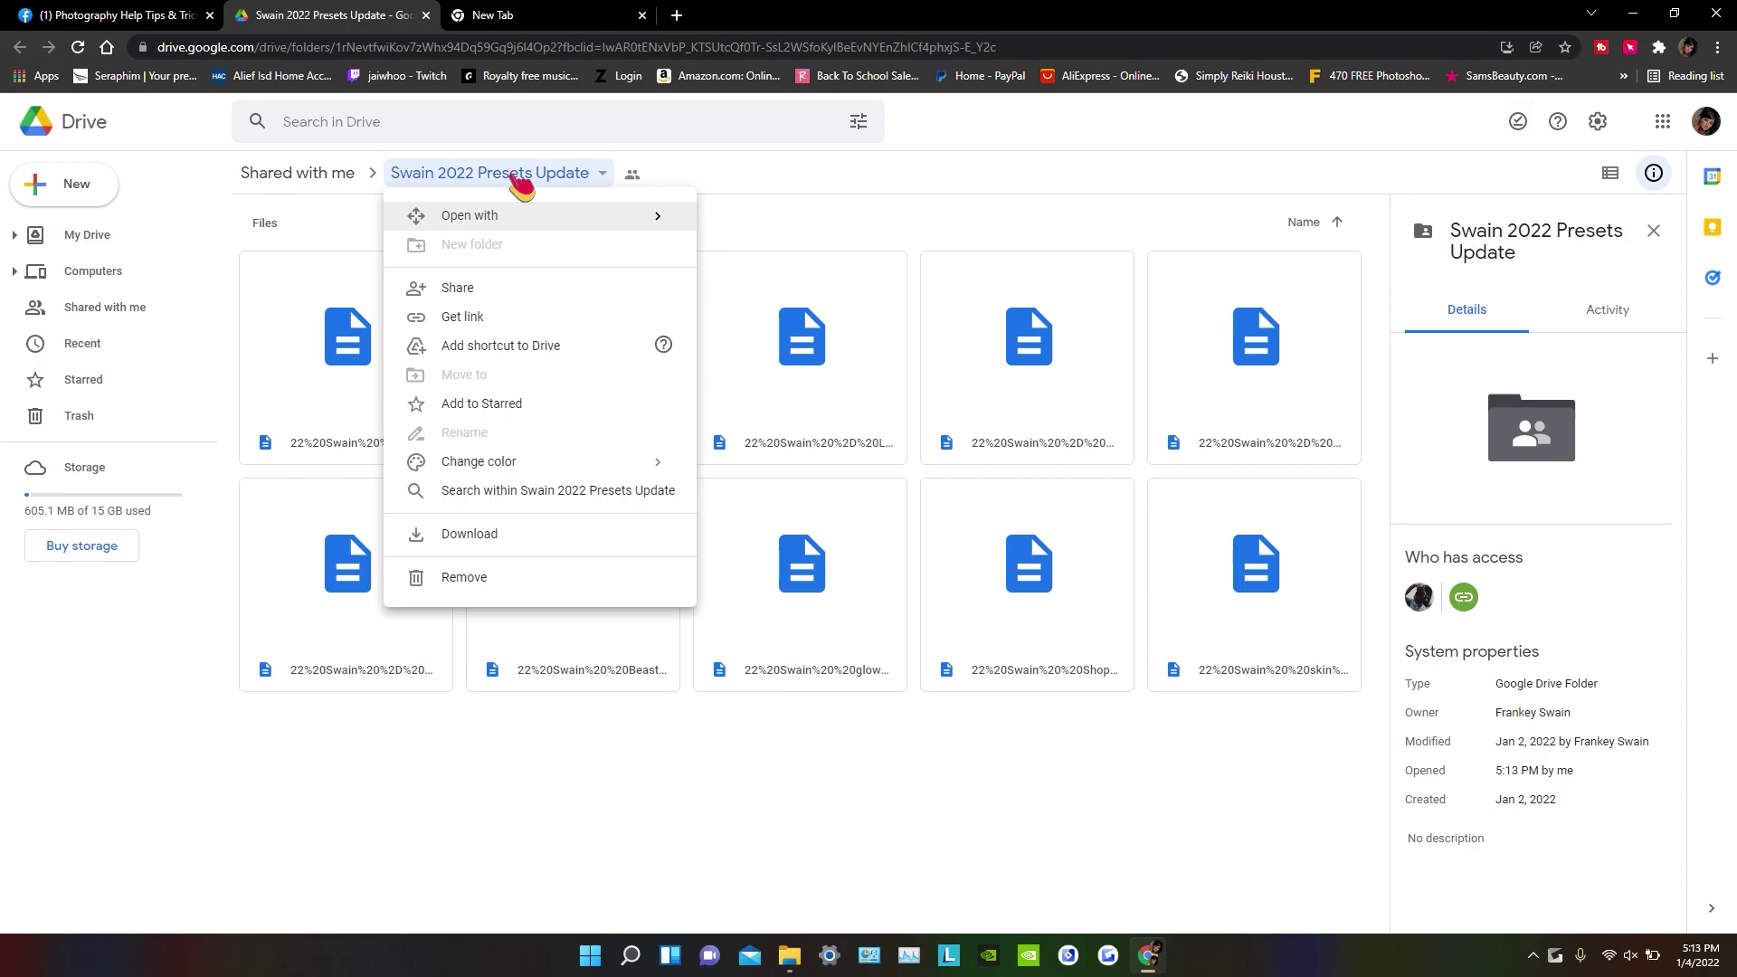
{"action": "left_click", "coordinate": [522, 181]}
{"action": "left_click", "coordinate": [511, 180]}
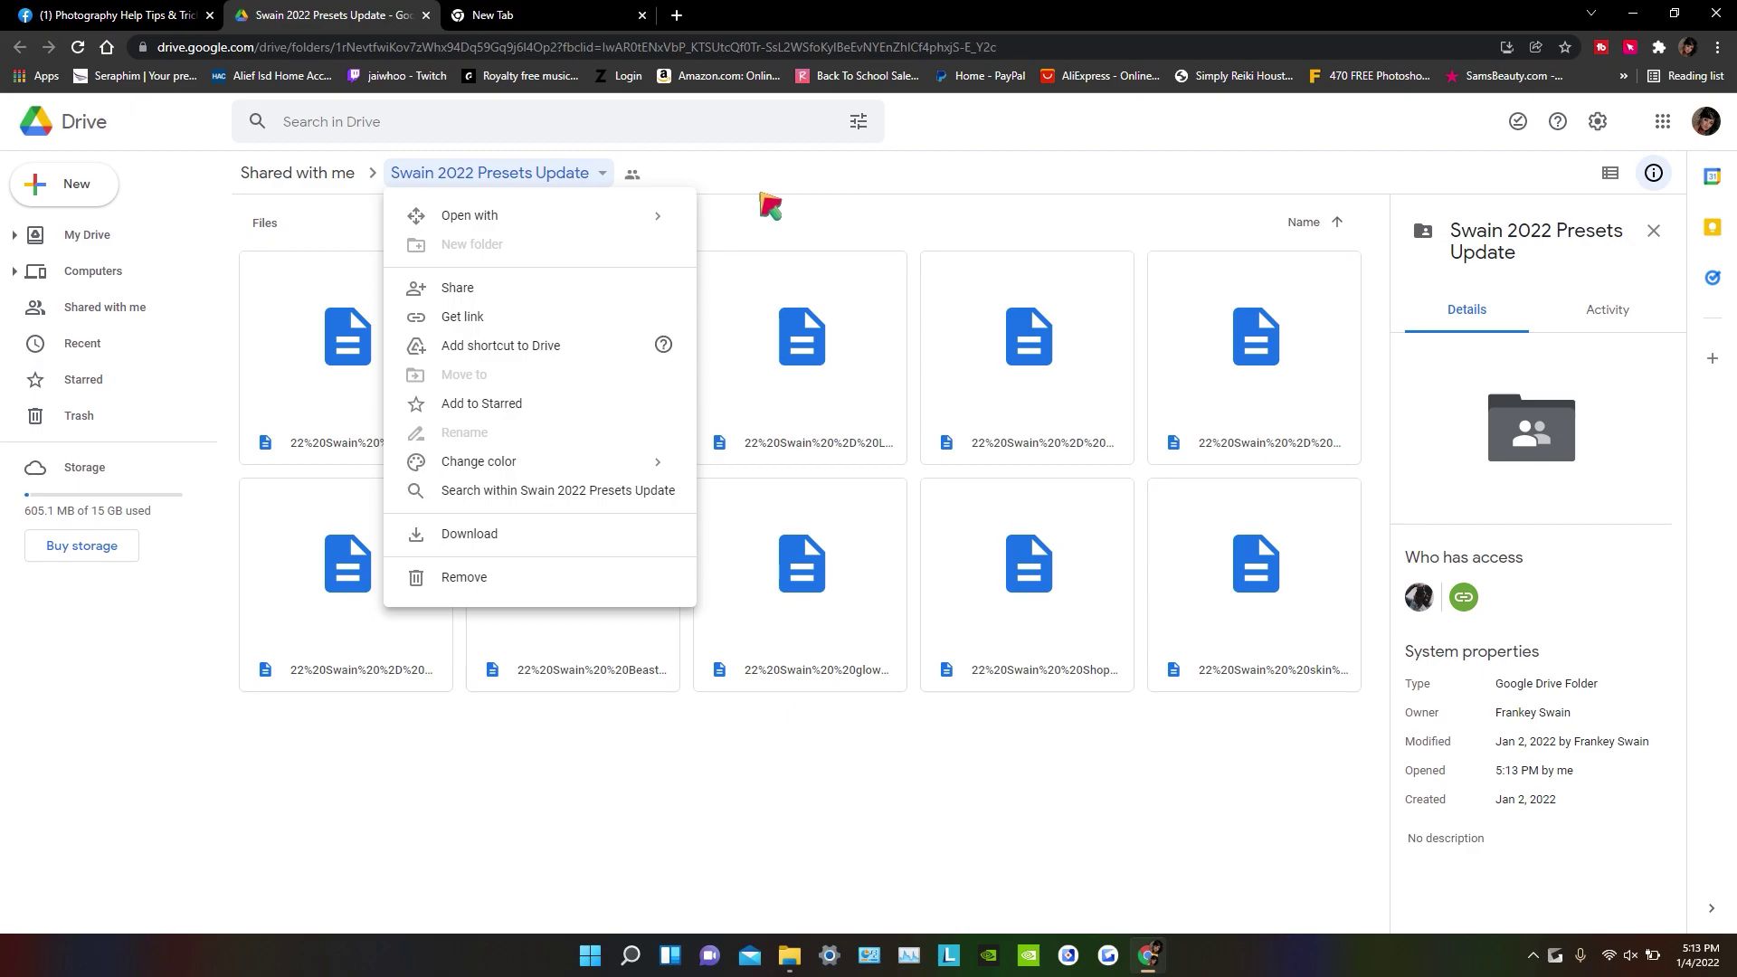
{"action": "left_click", "coordinate": [768, 207]}
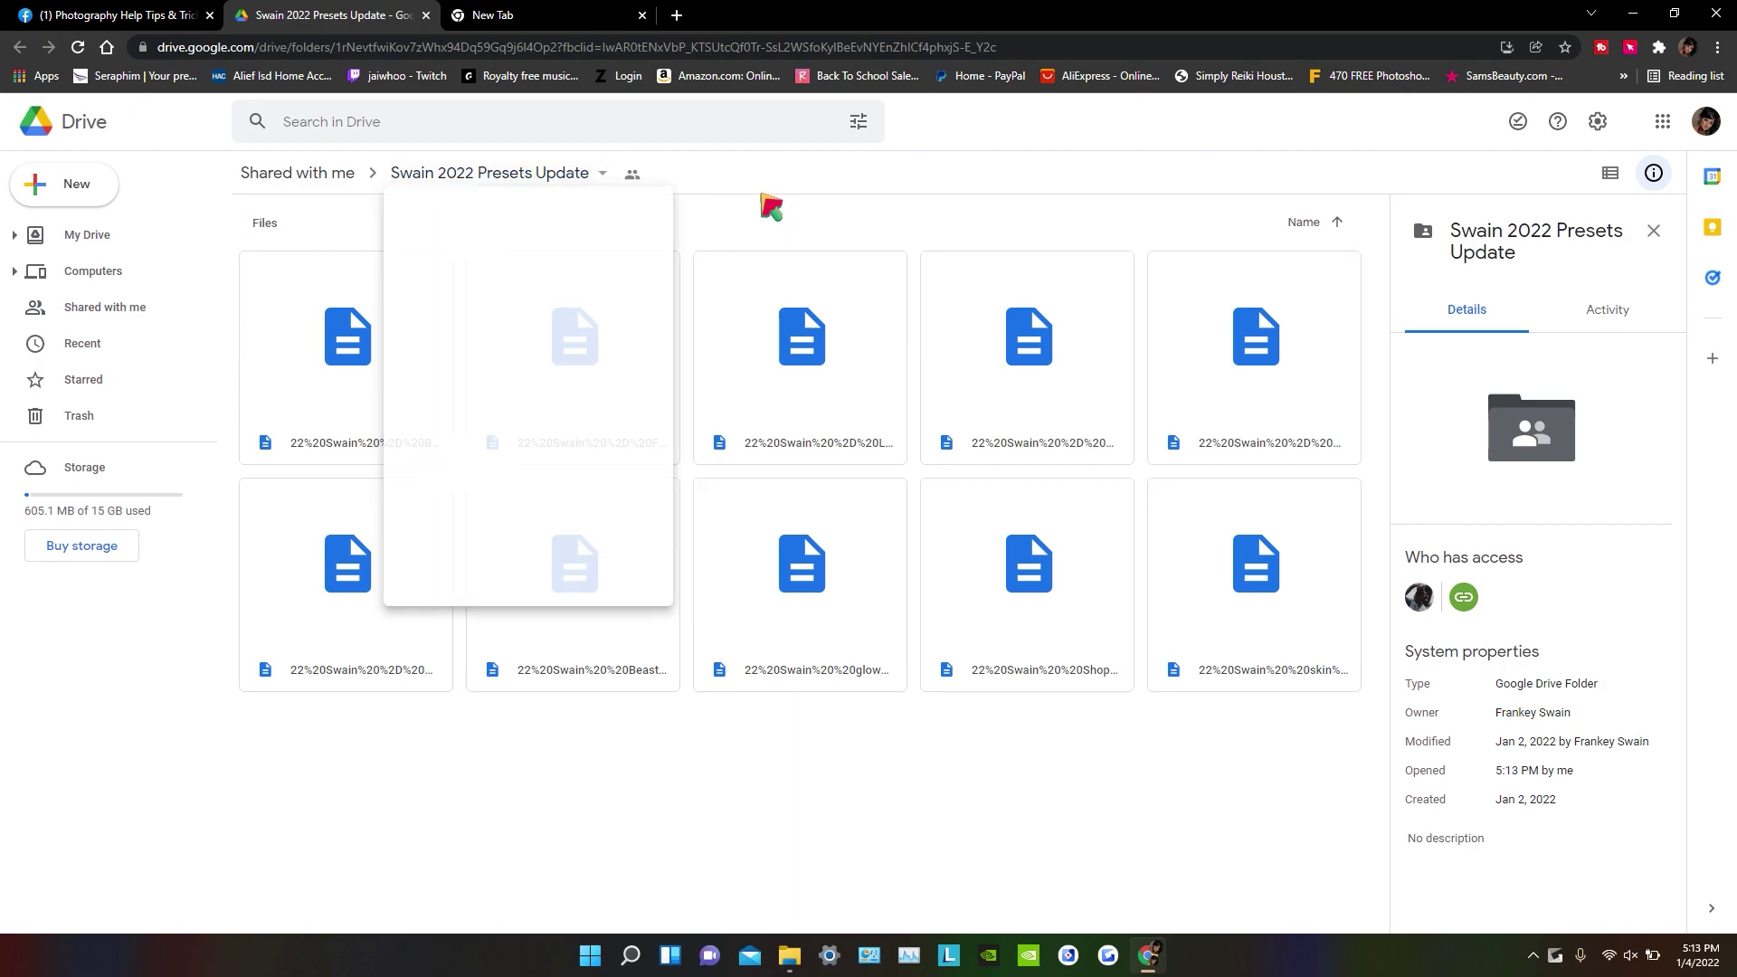
{"action": "right_click", "coordinate": [336, 393]}
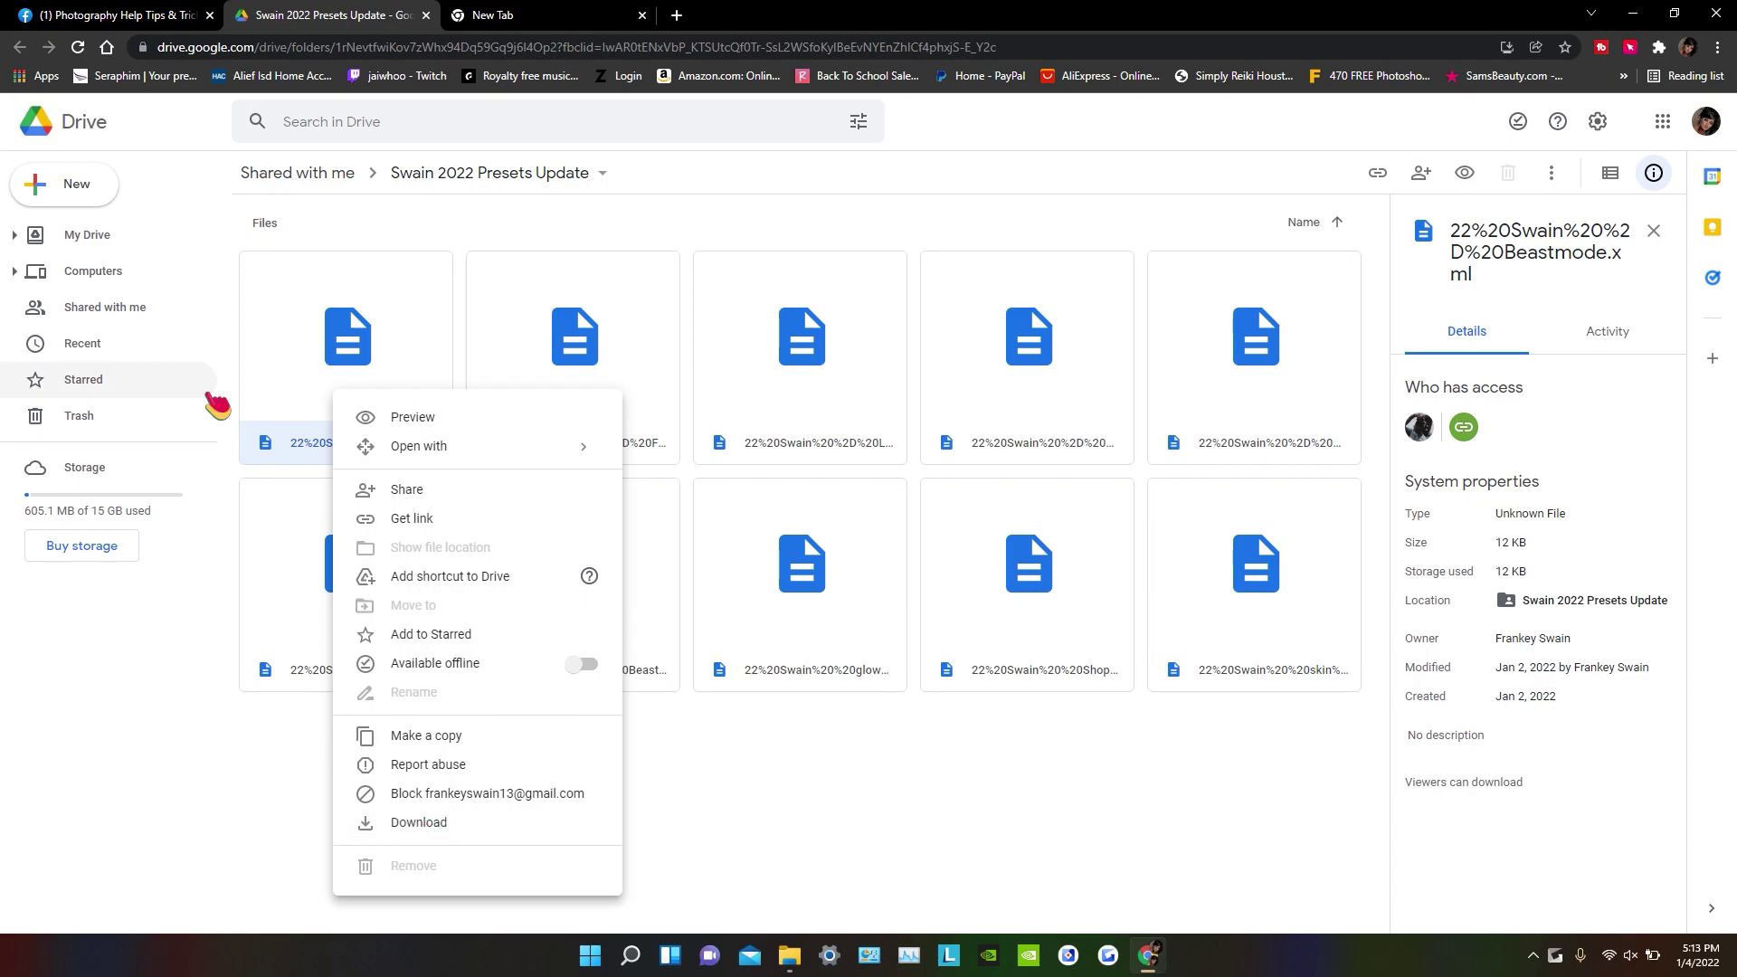
{"action": "left_click", "coordinate": [782, 762]}
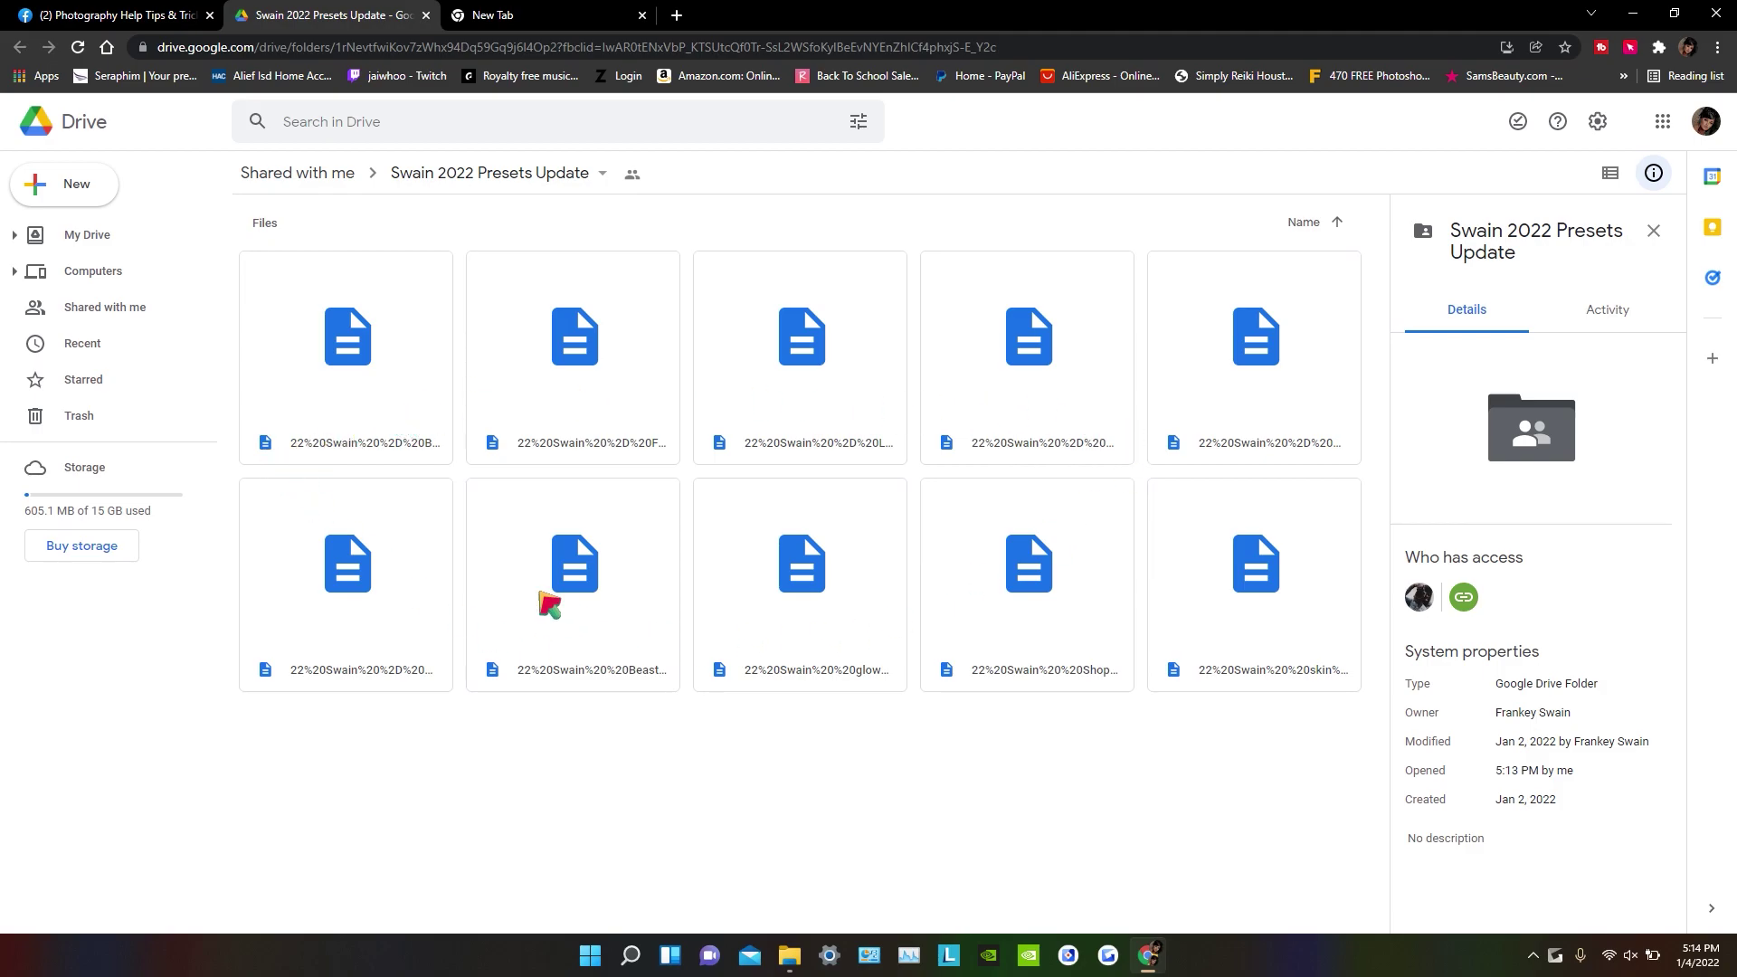
Open File Explorer's Downloads folder and select the skin shine preset file.
{"action": "left_click", "coordinate": [789, 956]}
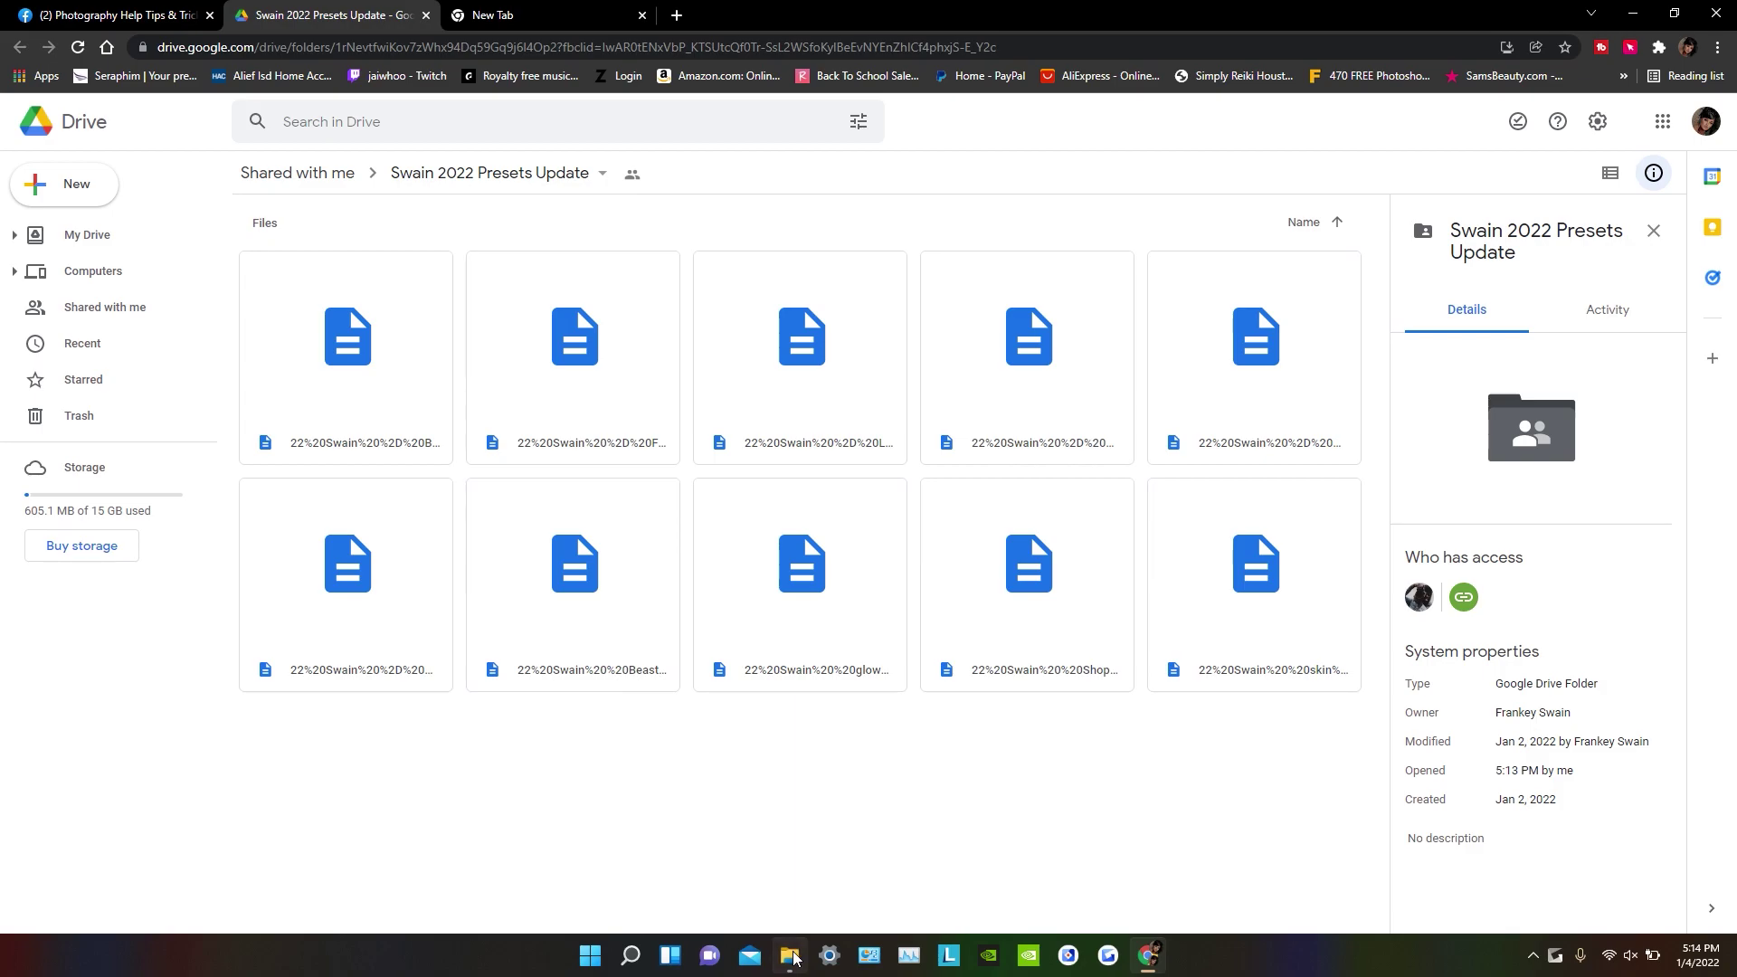
{"action": "left_click", "coordinate": [580, 248]}
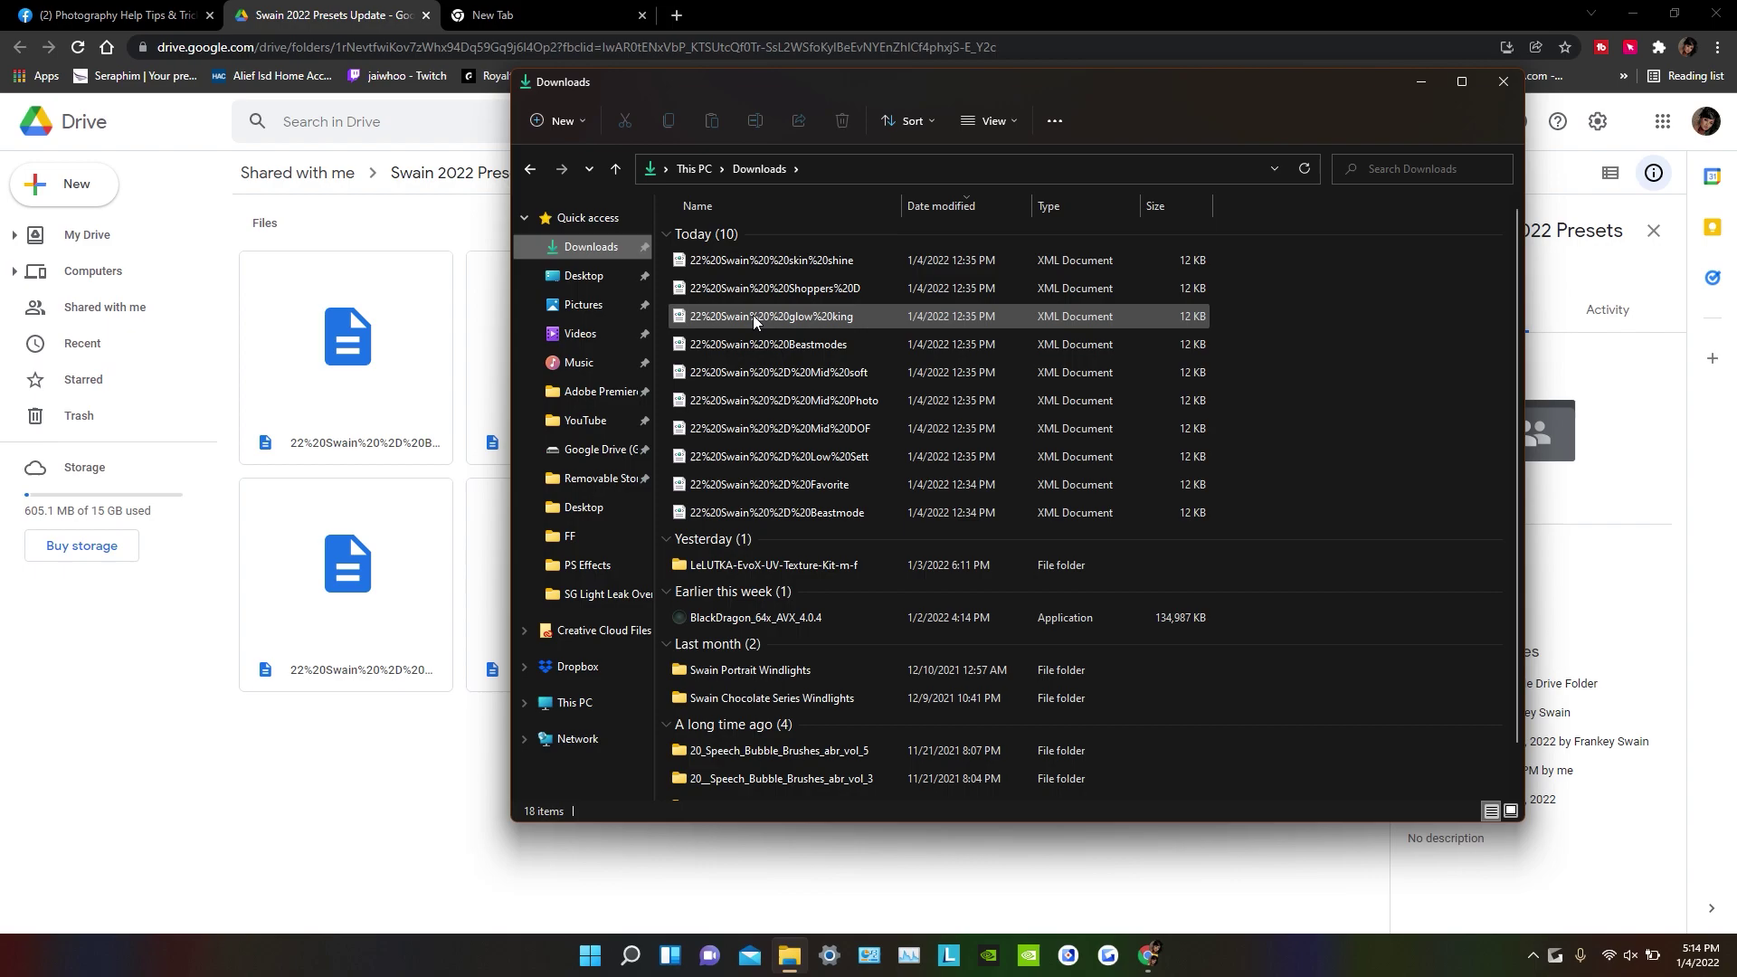
{"action": "right_click", "coordinate": [758, 262]}
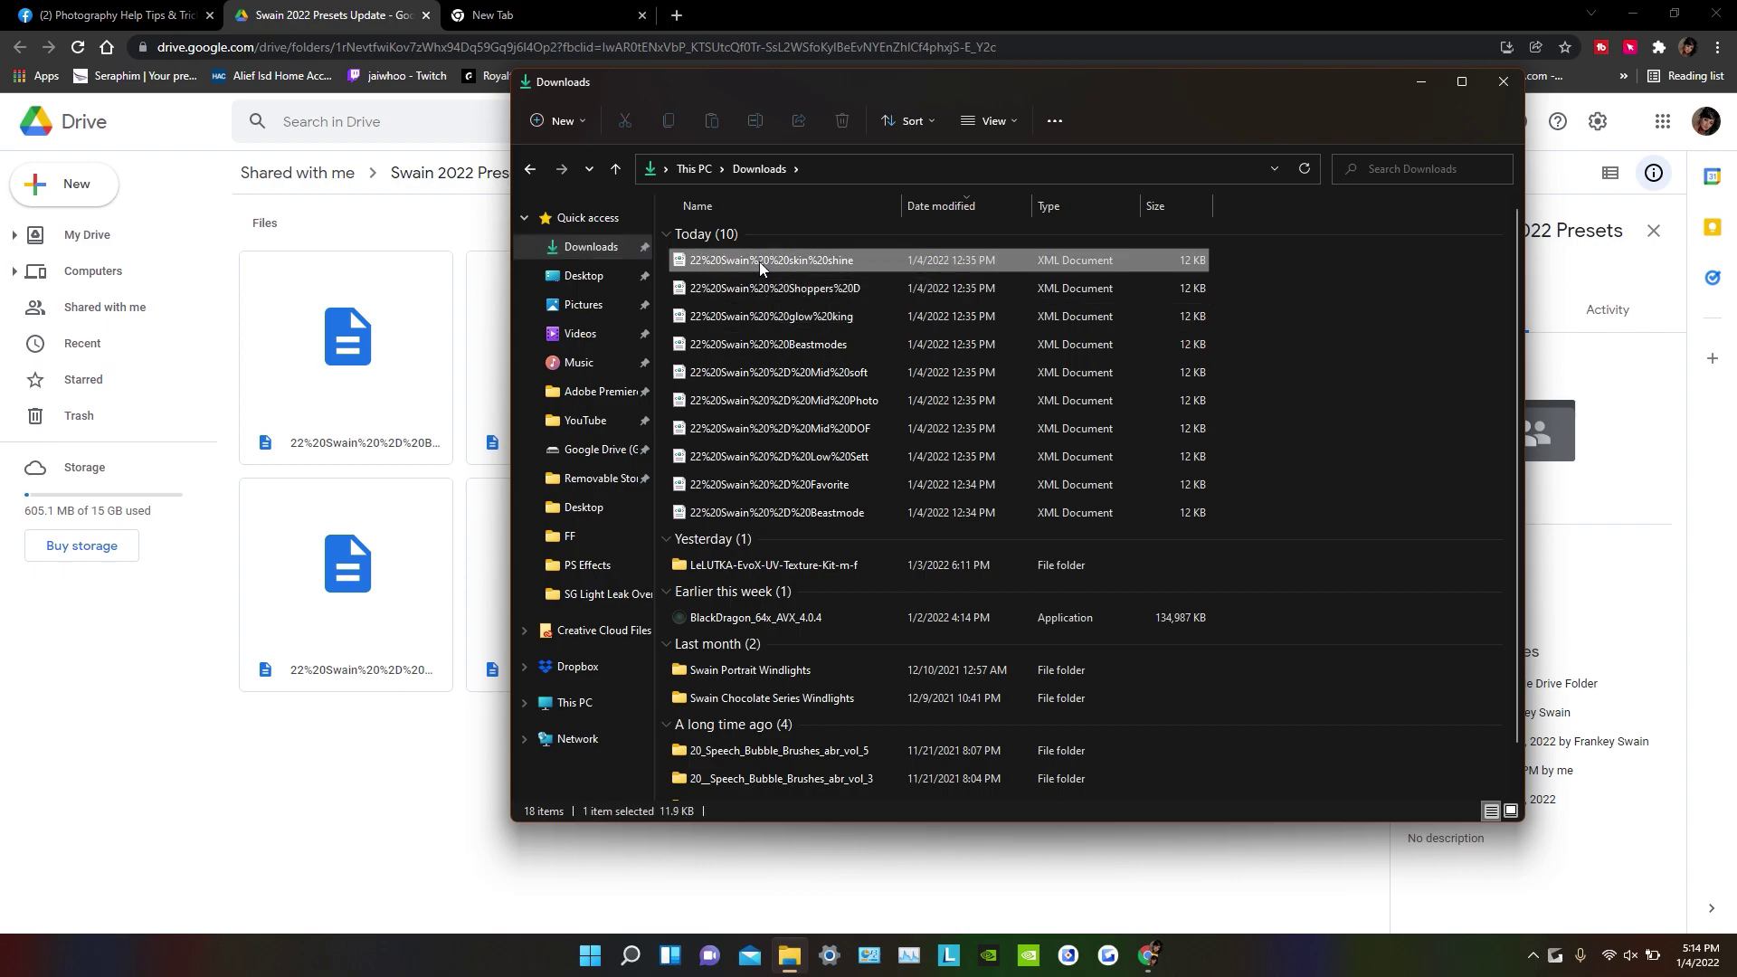
{"action": "key", "text": "Escape"}
Add the other nine Swain preset XML files to the selection and cut all ten.
{"action": "left_click", "coordinate": [738, 287], "text": "ctrl"}
{"action": "left_click", "coordinate": [744, 315], "text": "ctrl"}
{"action": "left_click", "coordinate": [747, 344], "text": "ctrl"}
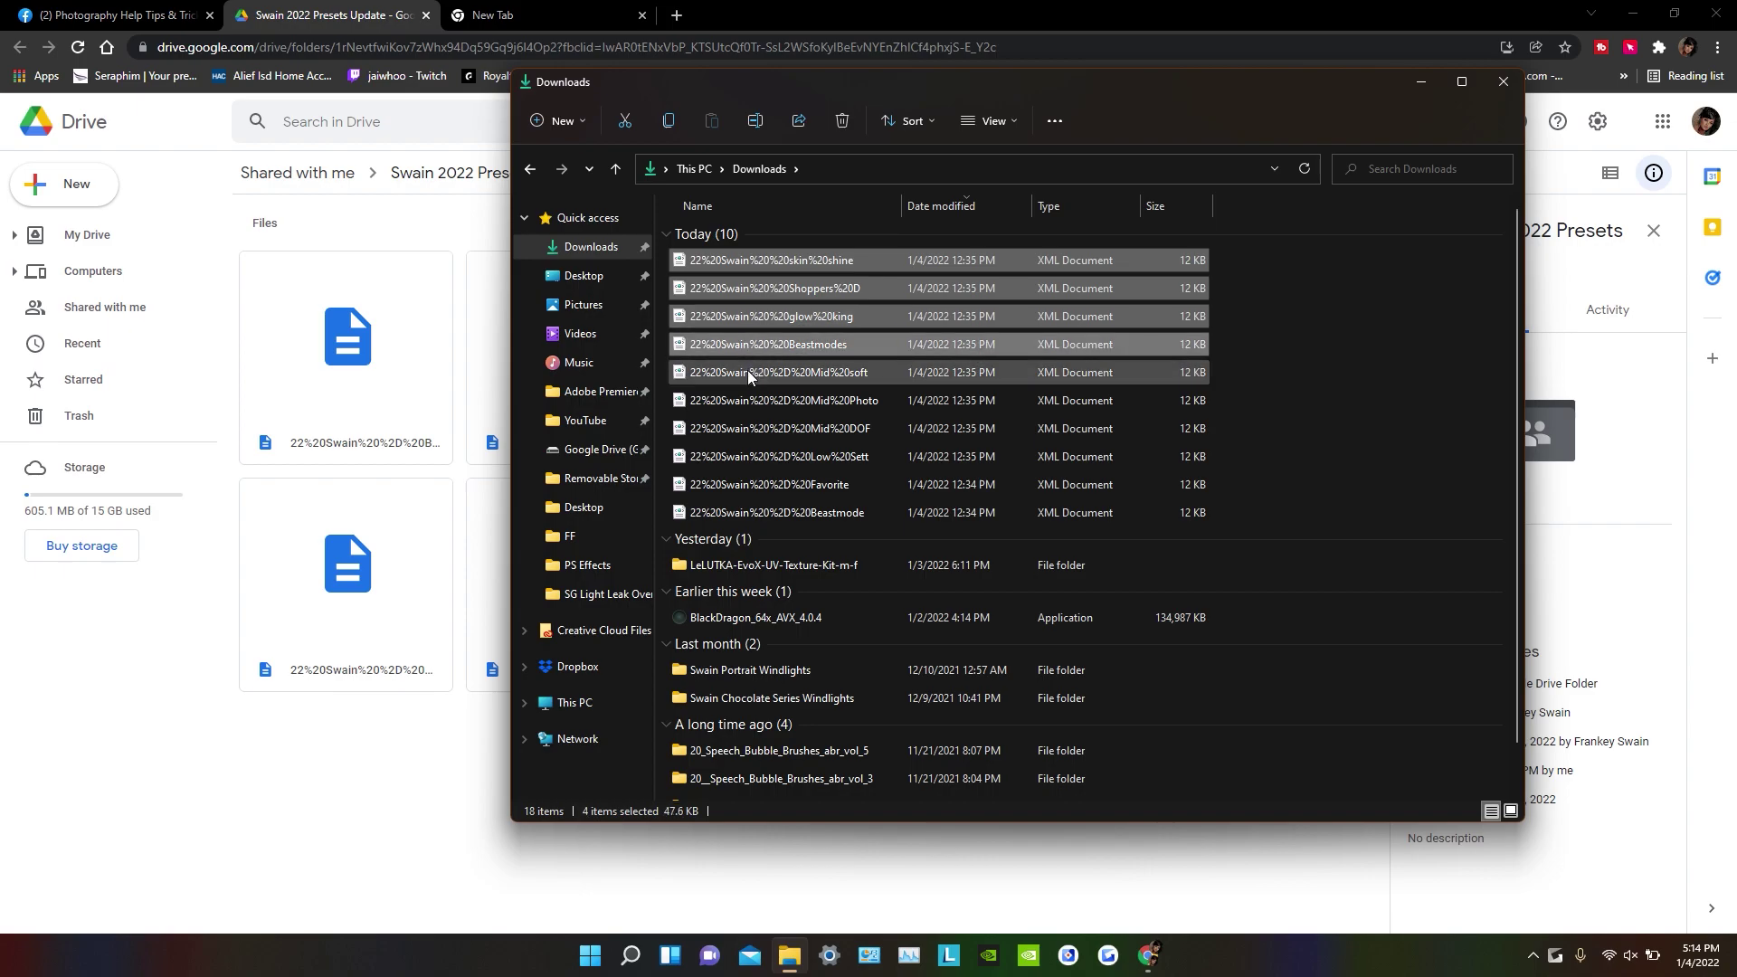
{"action": "left_click", "coordinate": [749, 372], "text": "ctrl"}
{"action": "left_click", "coordinate": [752, 400], "text": "ctrl"}
{"action": "left_click", "coordinate": [753, 428], "text": "ctrl"}
{"action": "left_click", "coordinate": [754, 456], "text": "ctrl"}
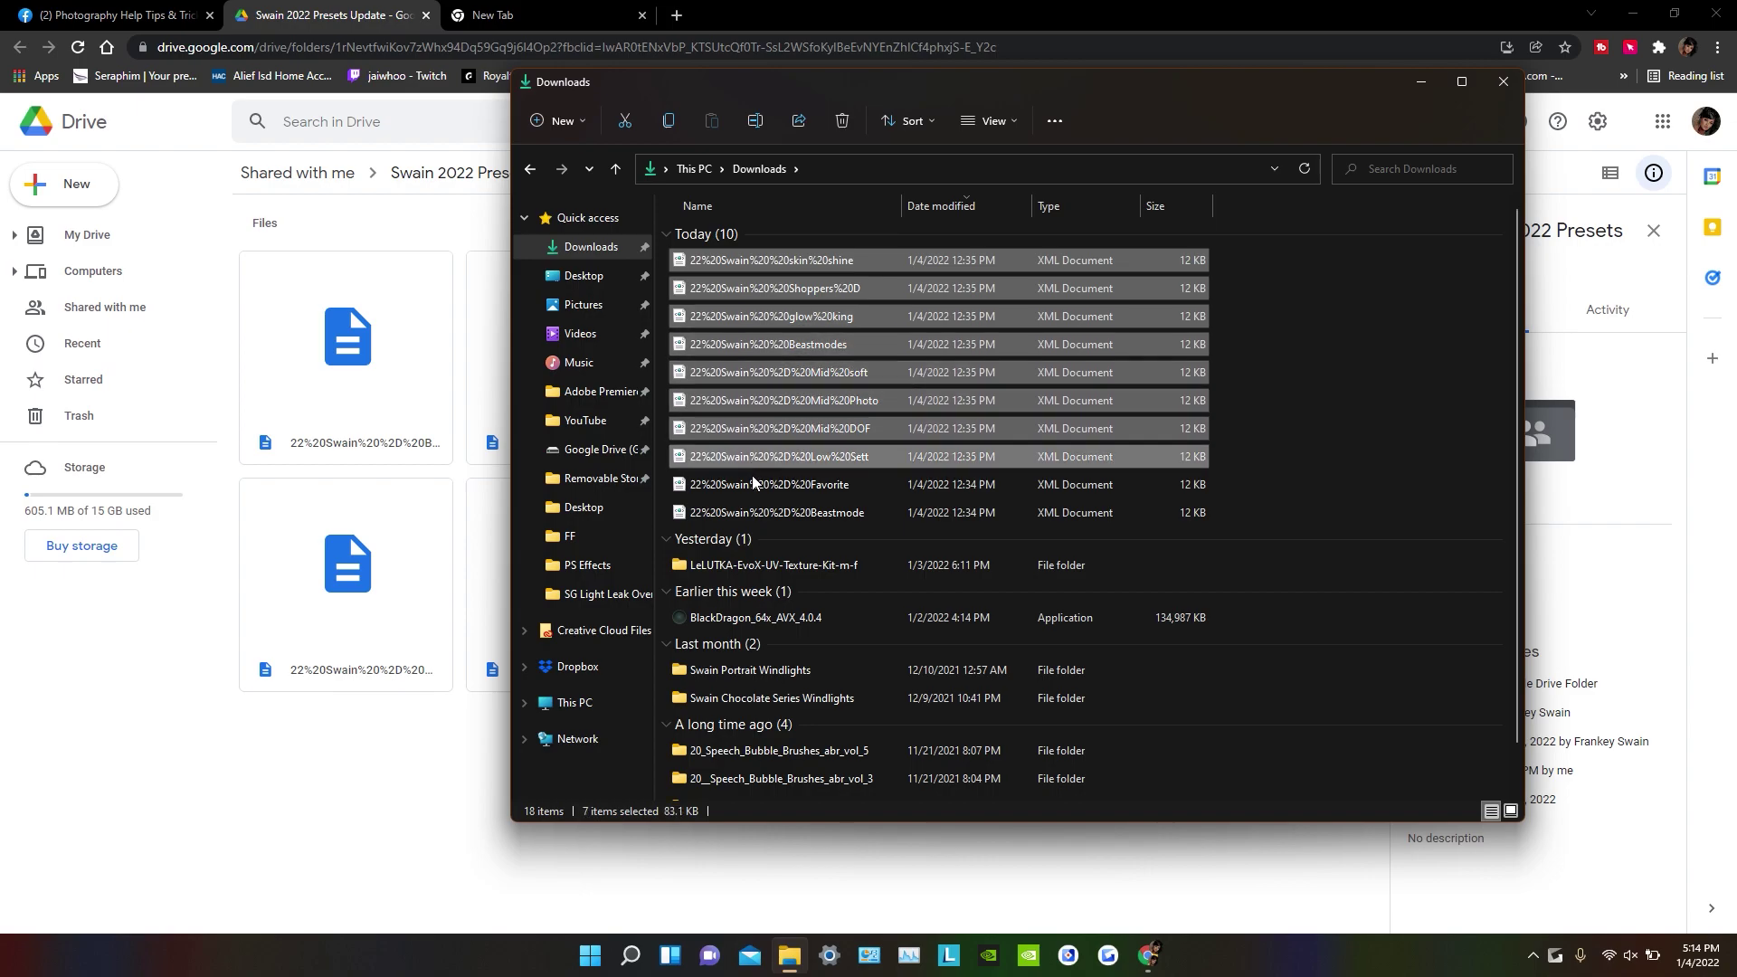
{"action": "left_click", "coordinate": [756, 484], "text": "ctrl"}
{"action": "left_click", "coordinate": [756, 515], "text": "ctrl"}
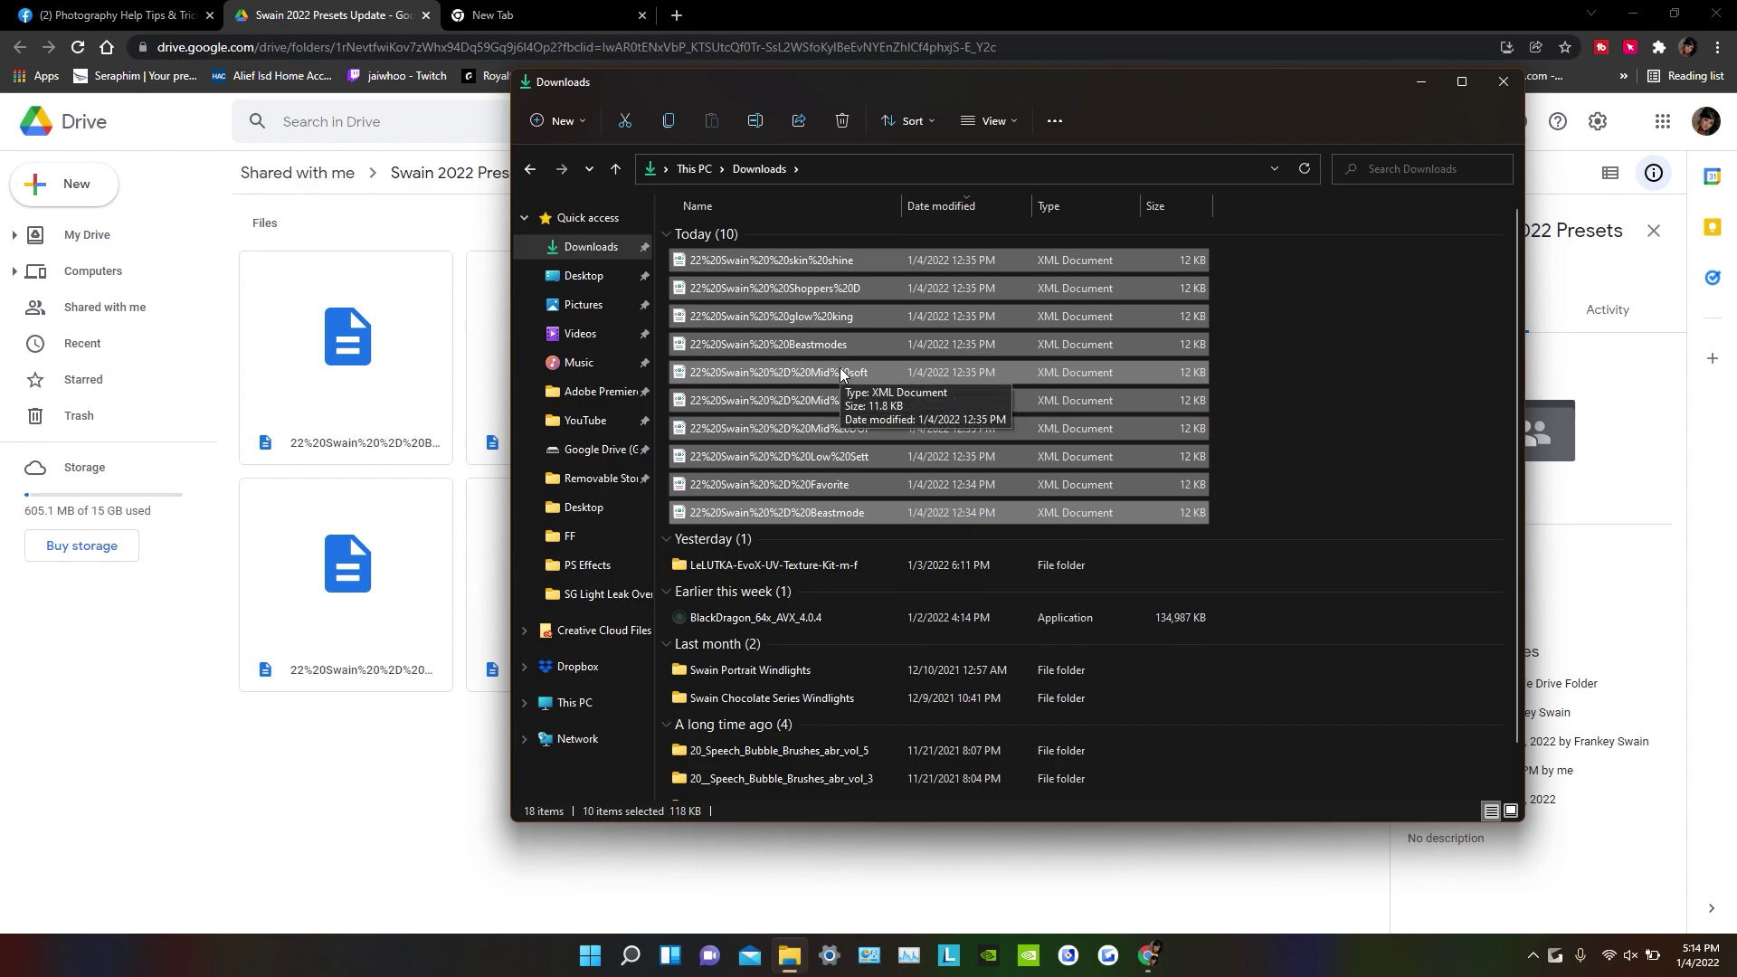
{"action": "right_click", "coordinate": [841, 371]}
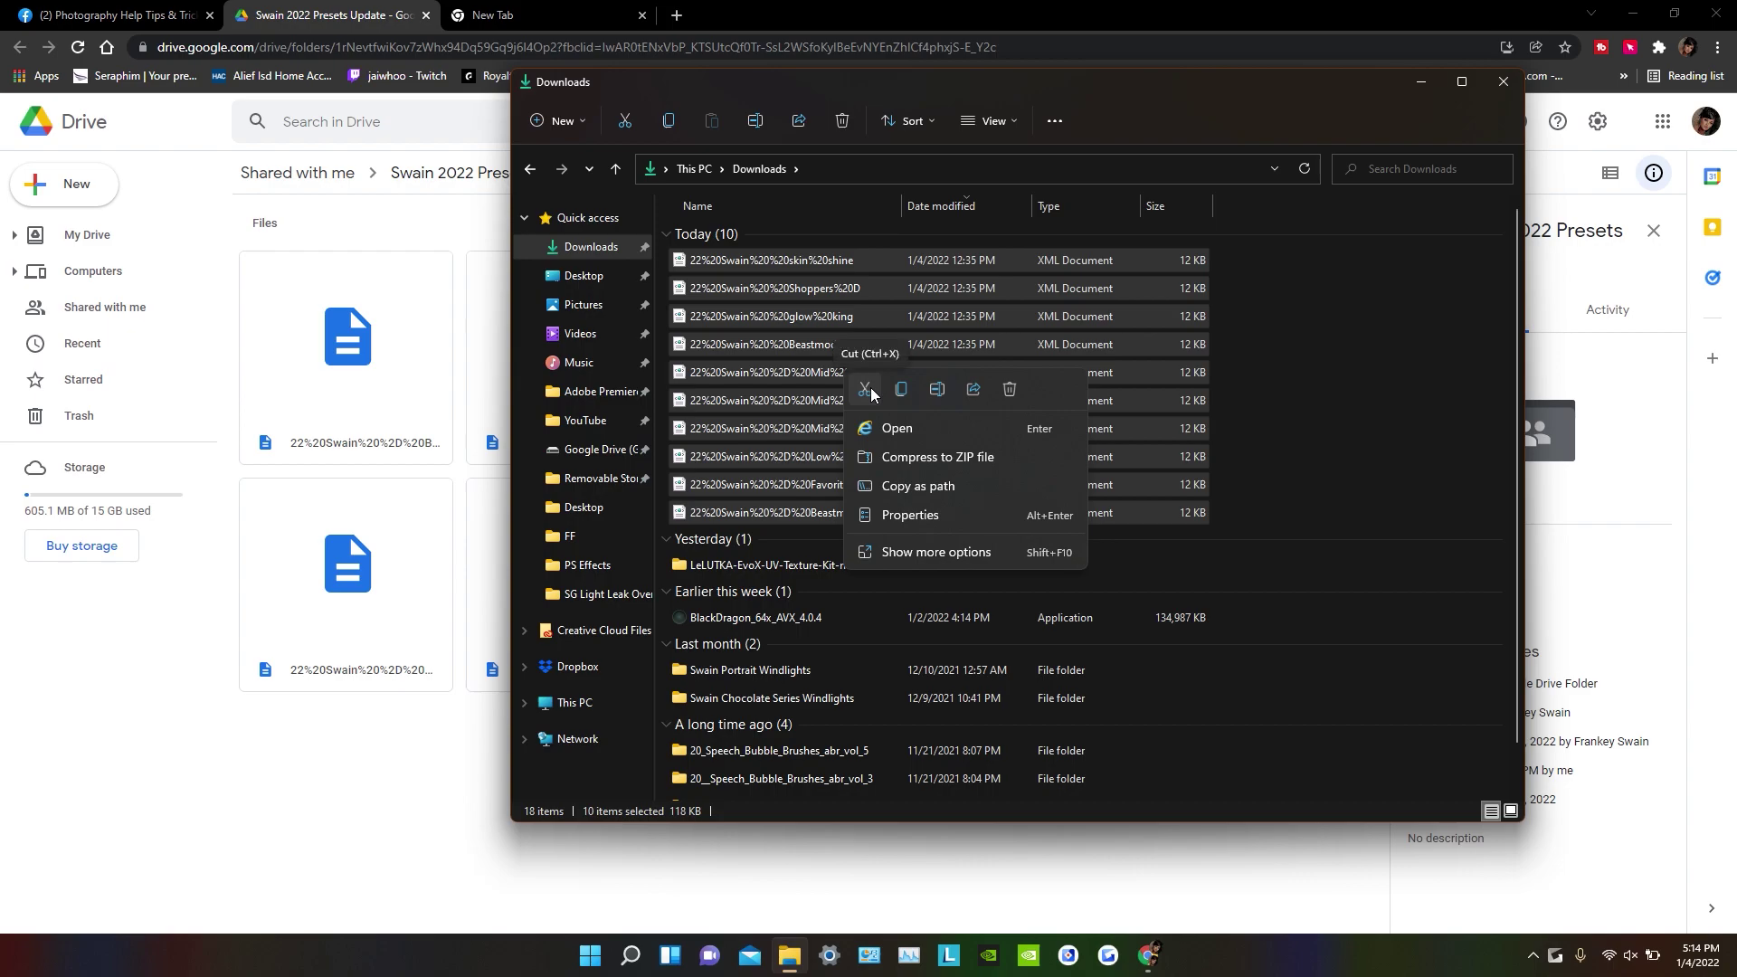
{"action": "left_click", "coordinate": [867, 389]}
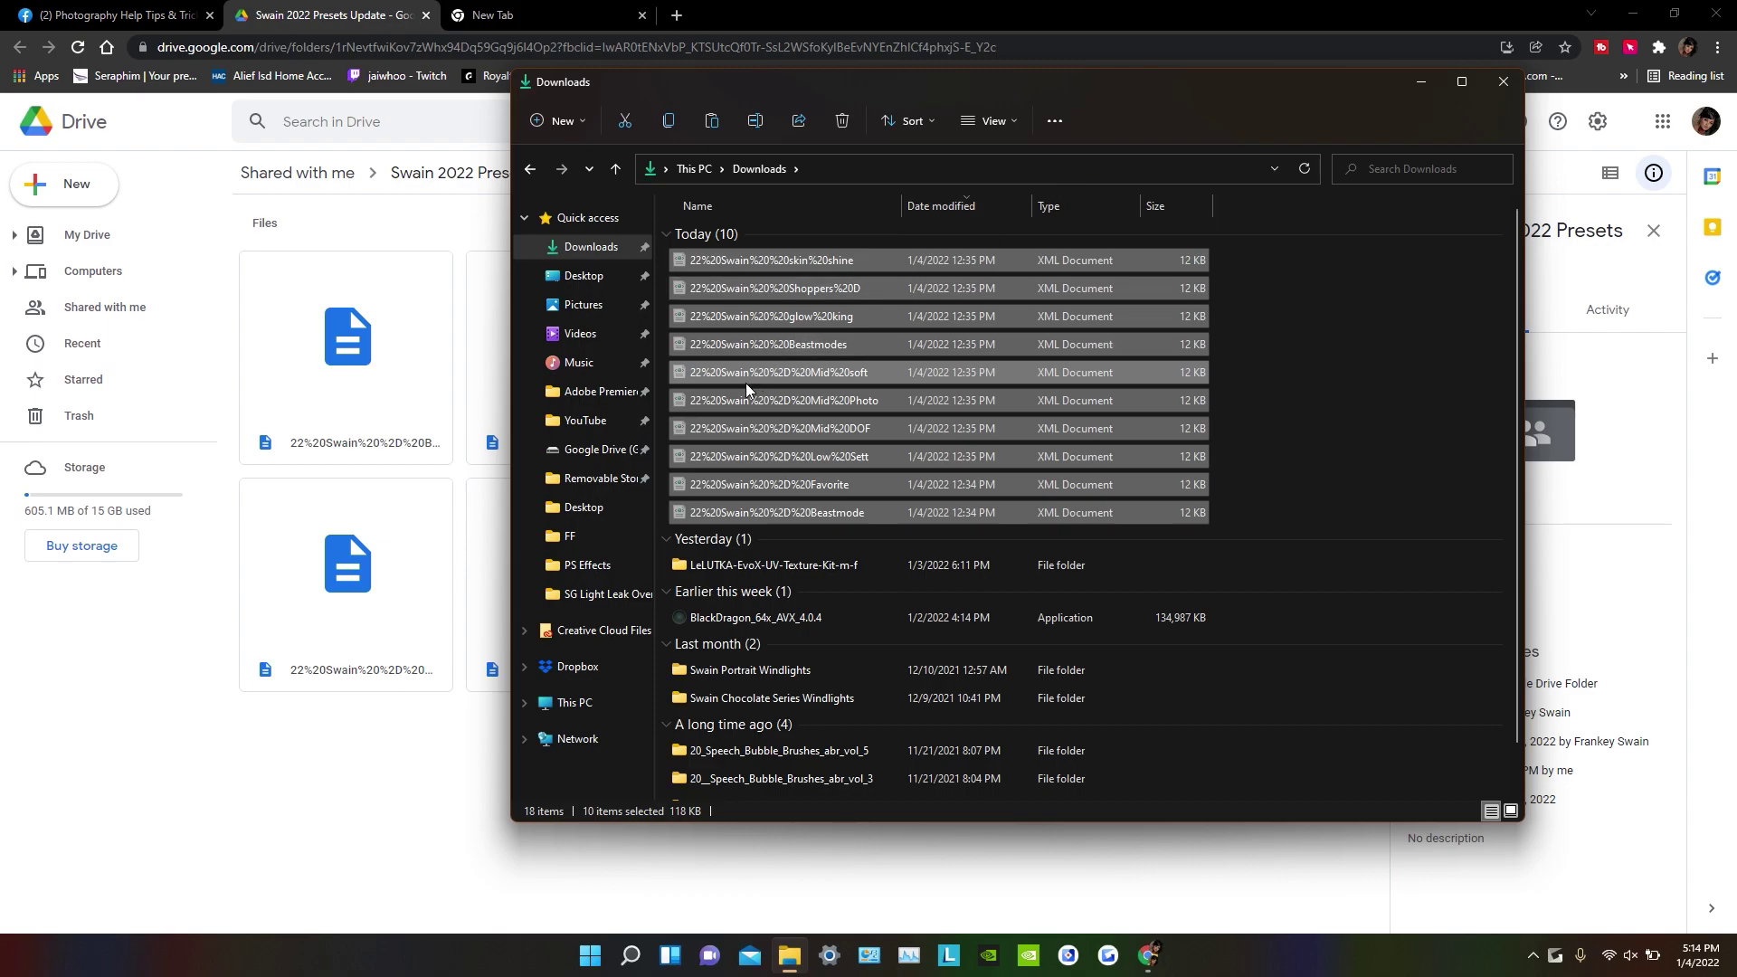
Open the Windows-SSD (C:) drive and confirm Hidden items is checked under View > Show.
{"action": "left_click", "coordinate": [576, 703]}
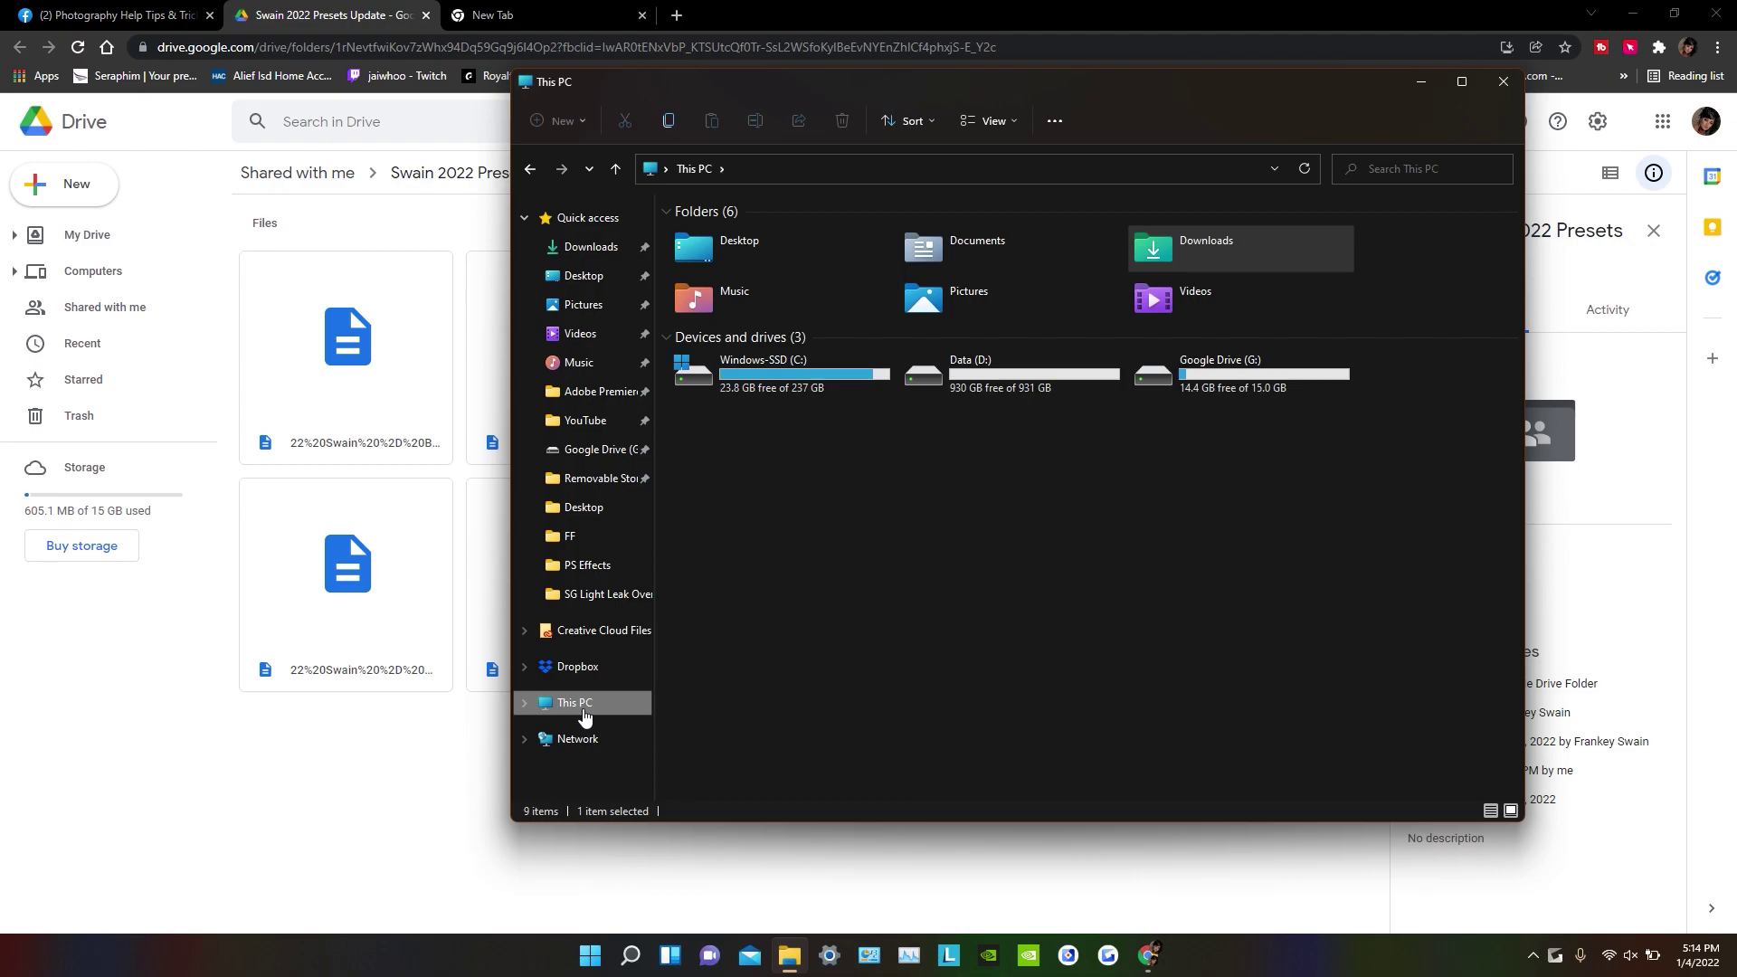
{"action": "double_click", "coordinate": [800, 377]}
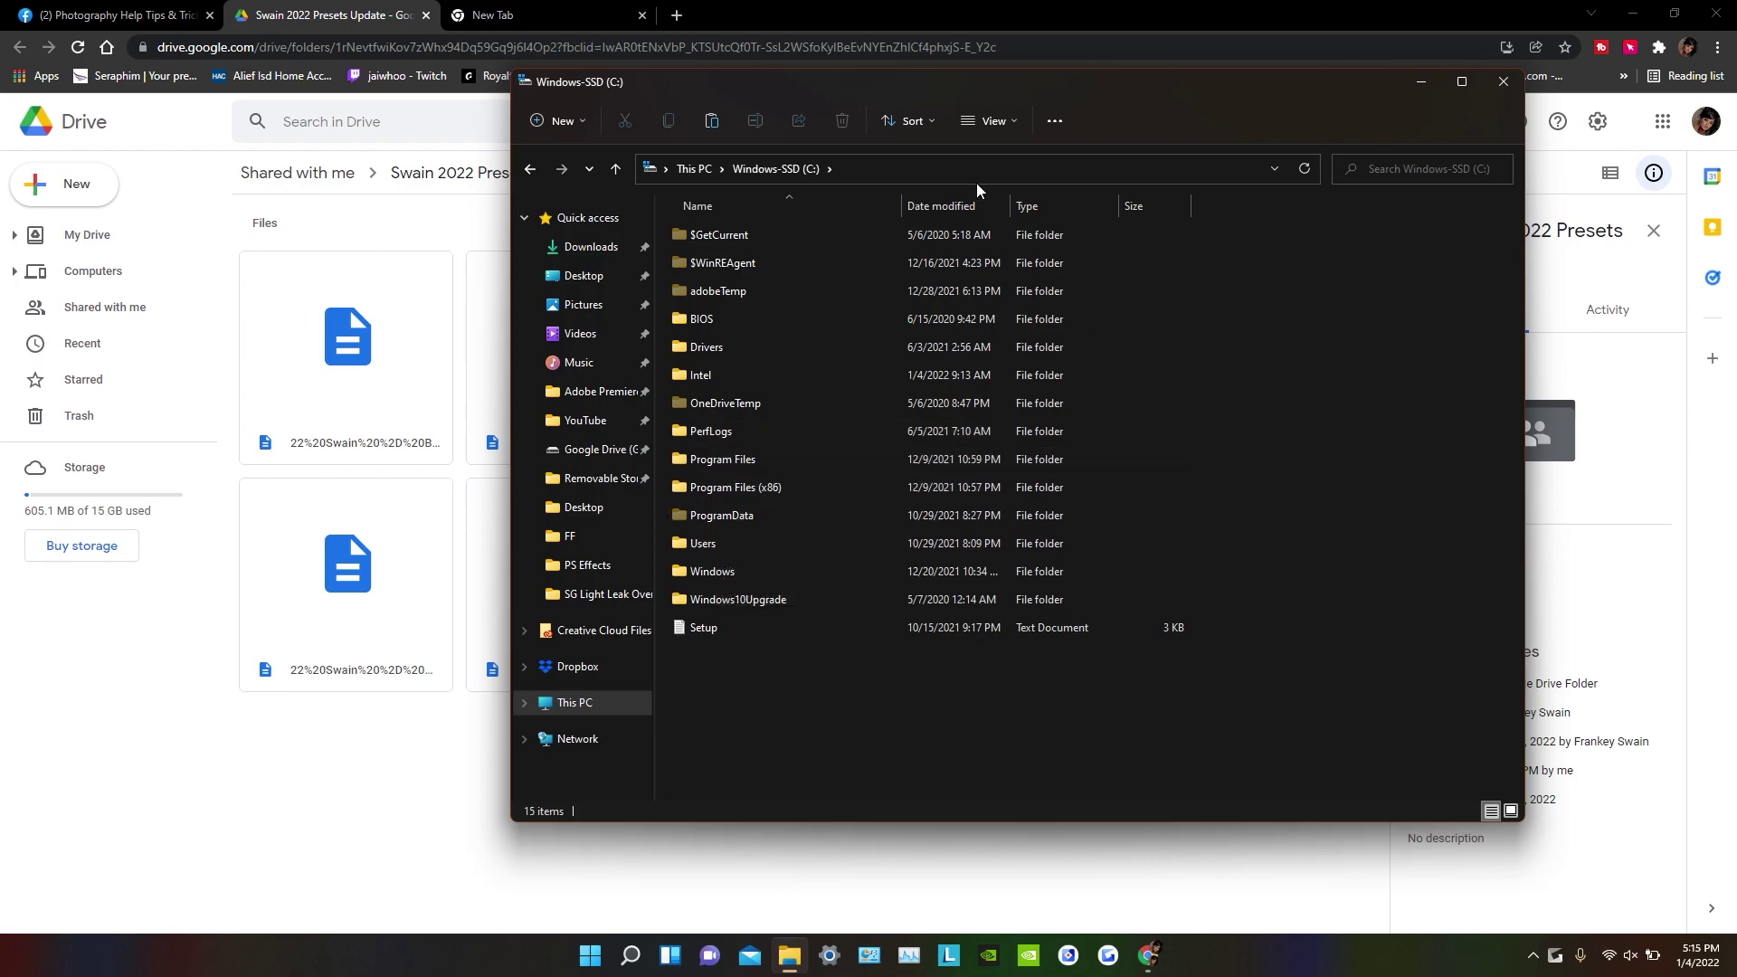
{"action": "left_click", "coordinate": [1015, 128]}
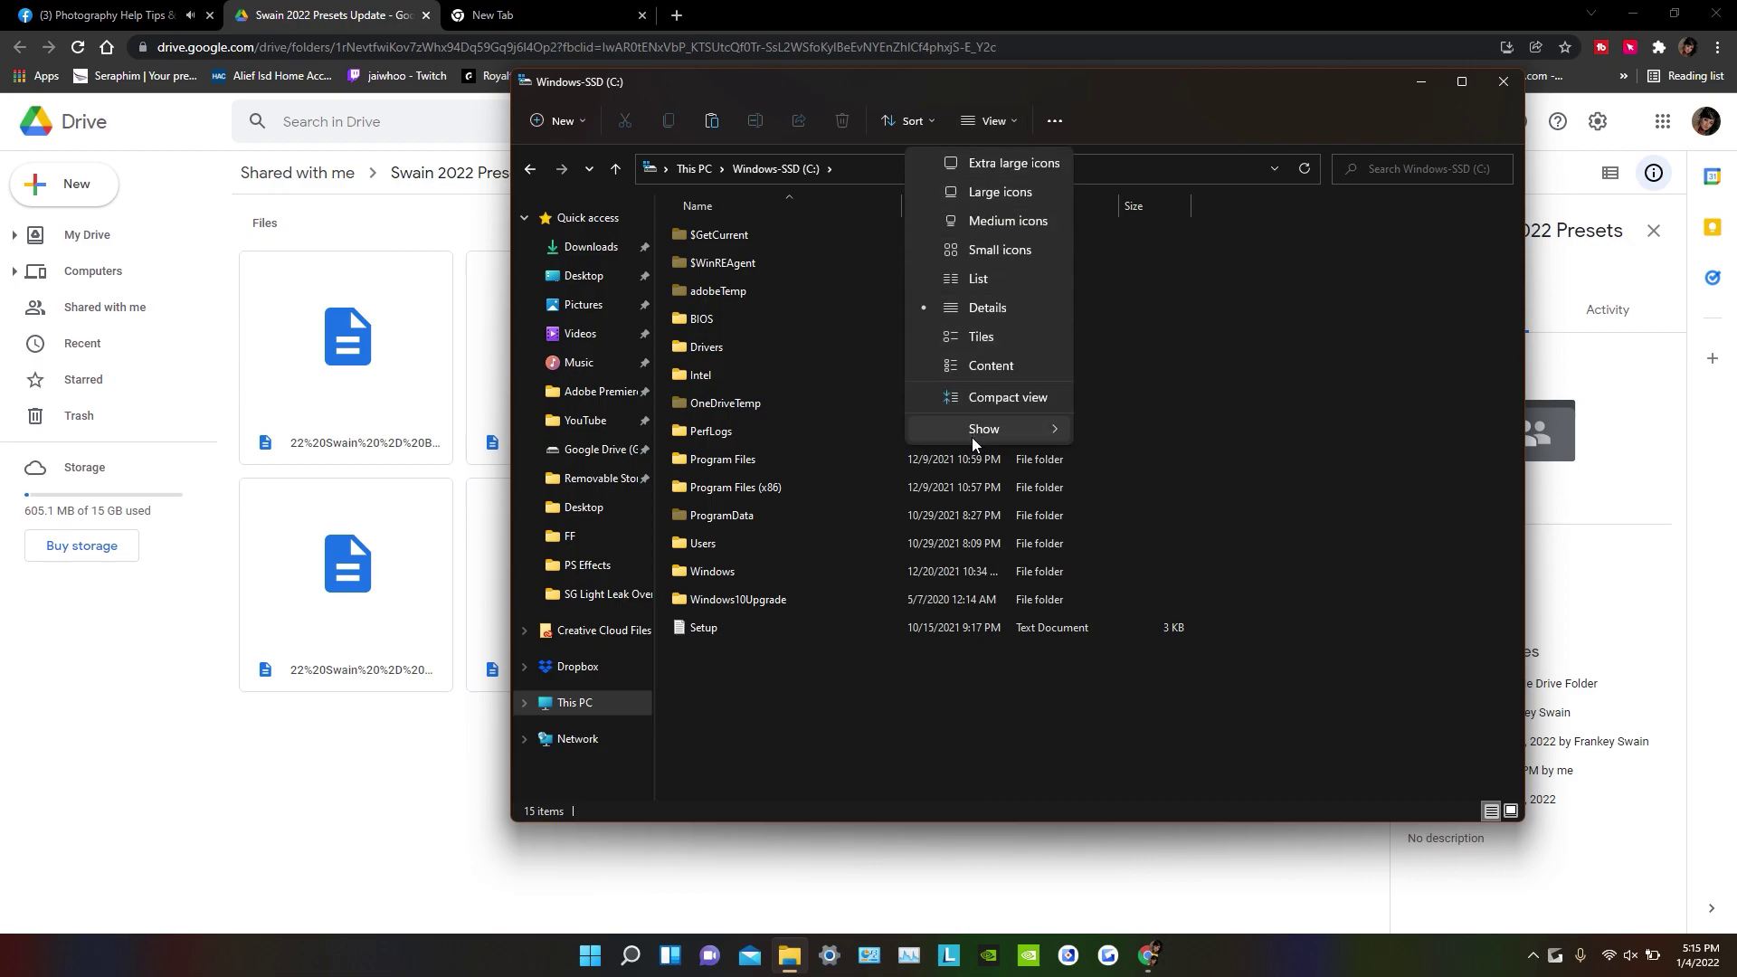
{"action": "mouse_move", "coordinate": [984, 440]}
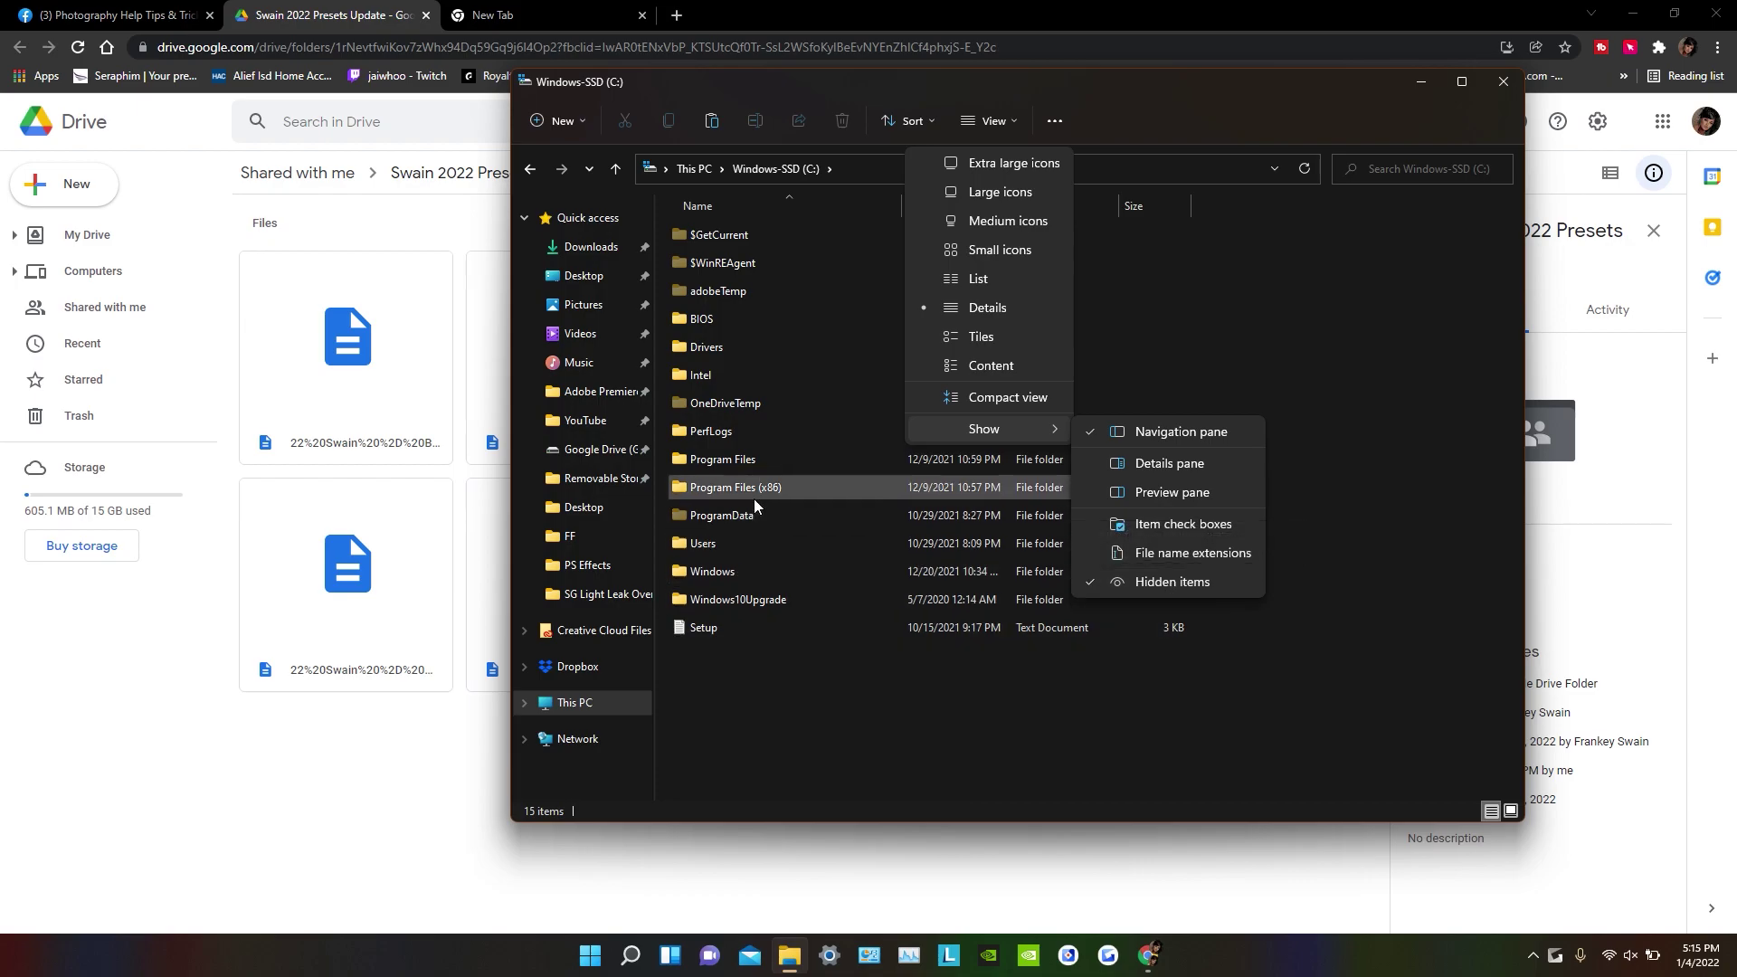
Go from Users into your user folder and then its hidden AppData folder.
{"action": "left_click", "coordinate": [774, 545]}
{"action": "double_click", "coordinate": [775, 544]}
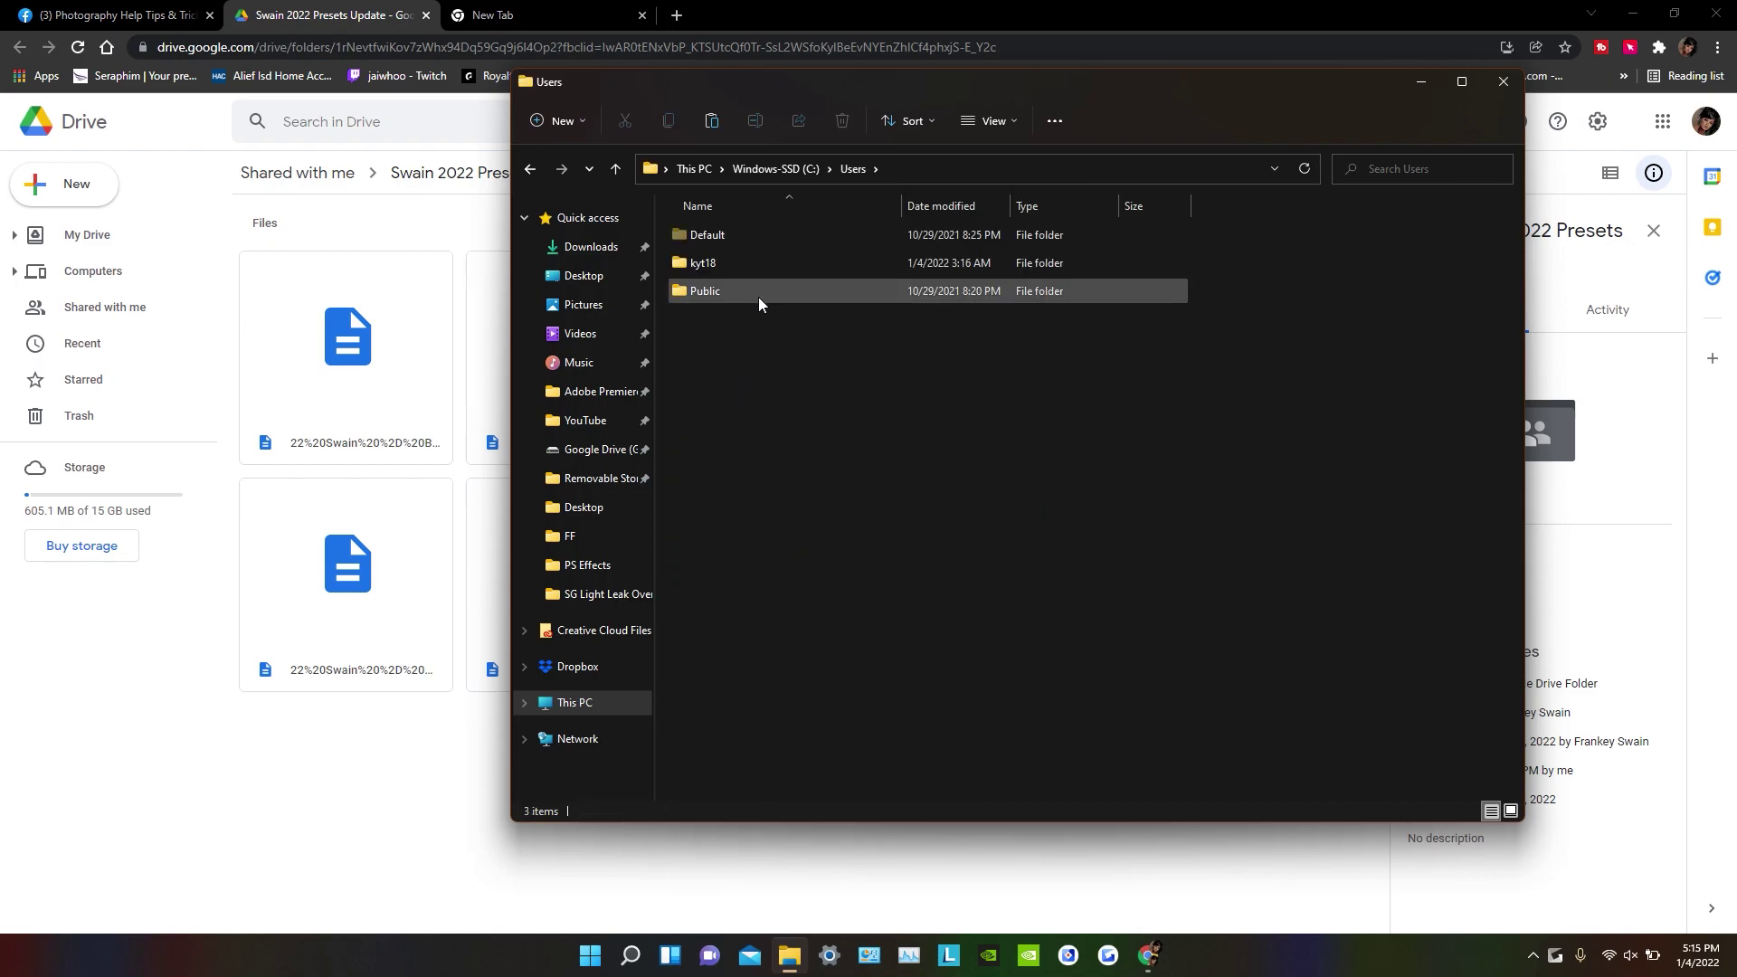
{"action": "mouse_move", "coordinate": [760, 263]}
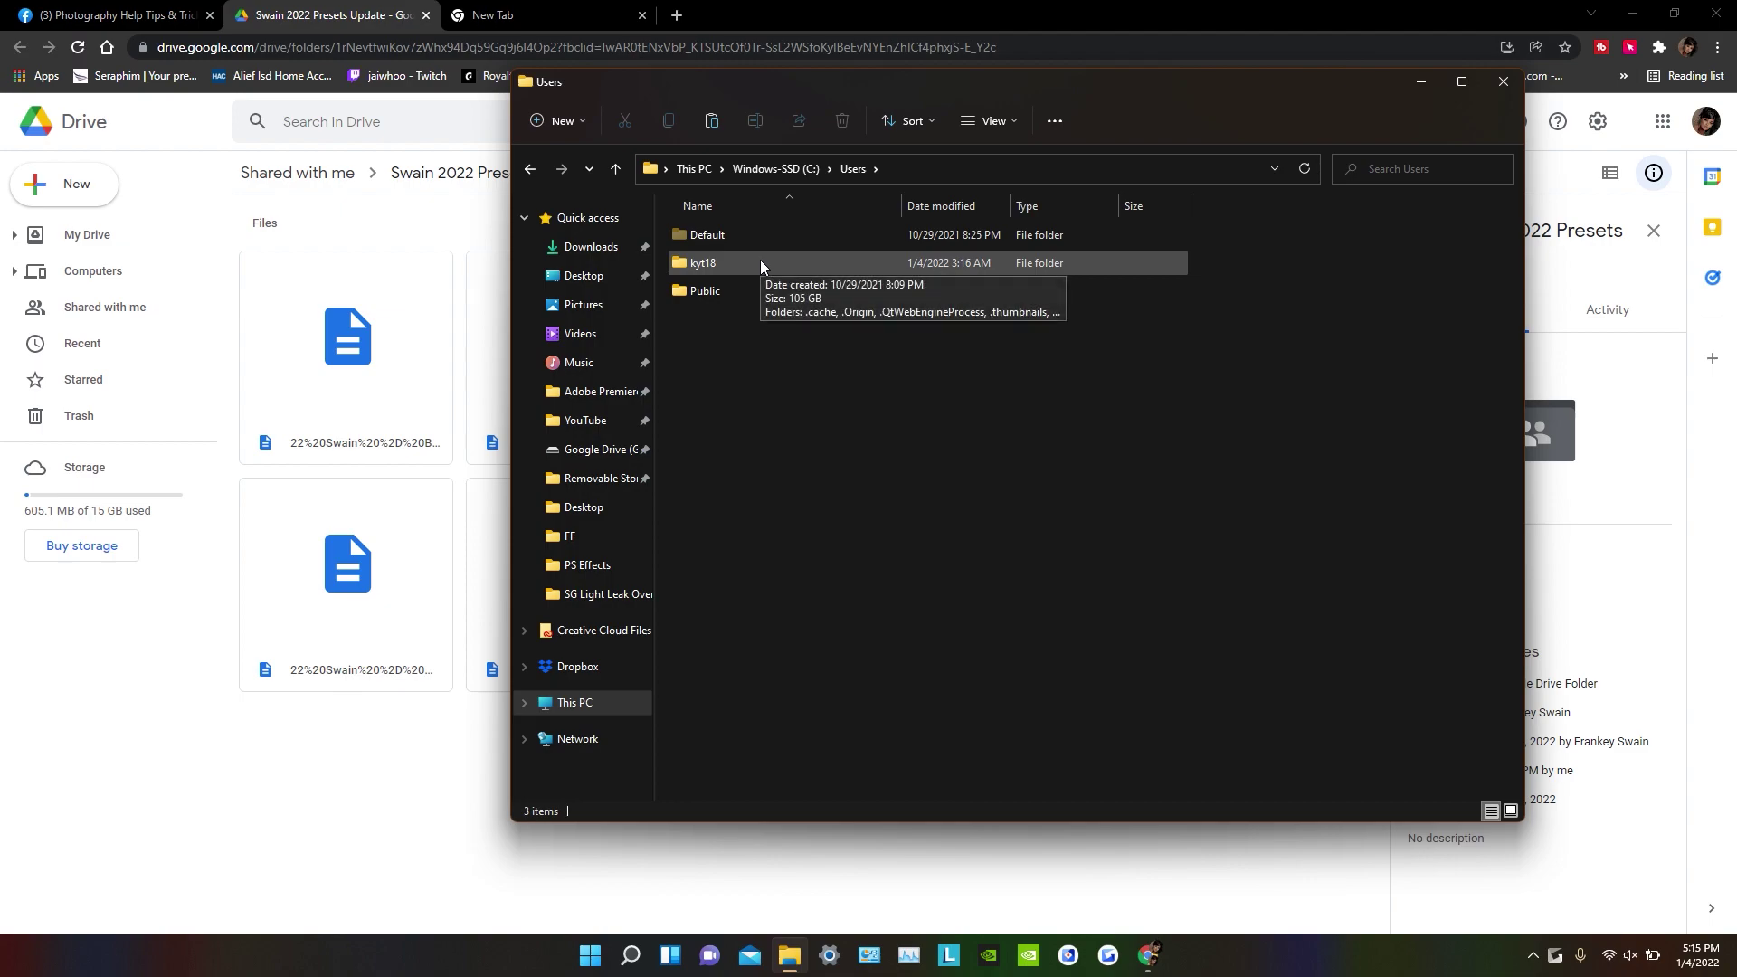
{"action": "double_click", "coordinate": [760, 262]}
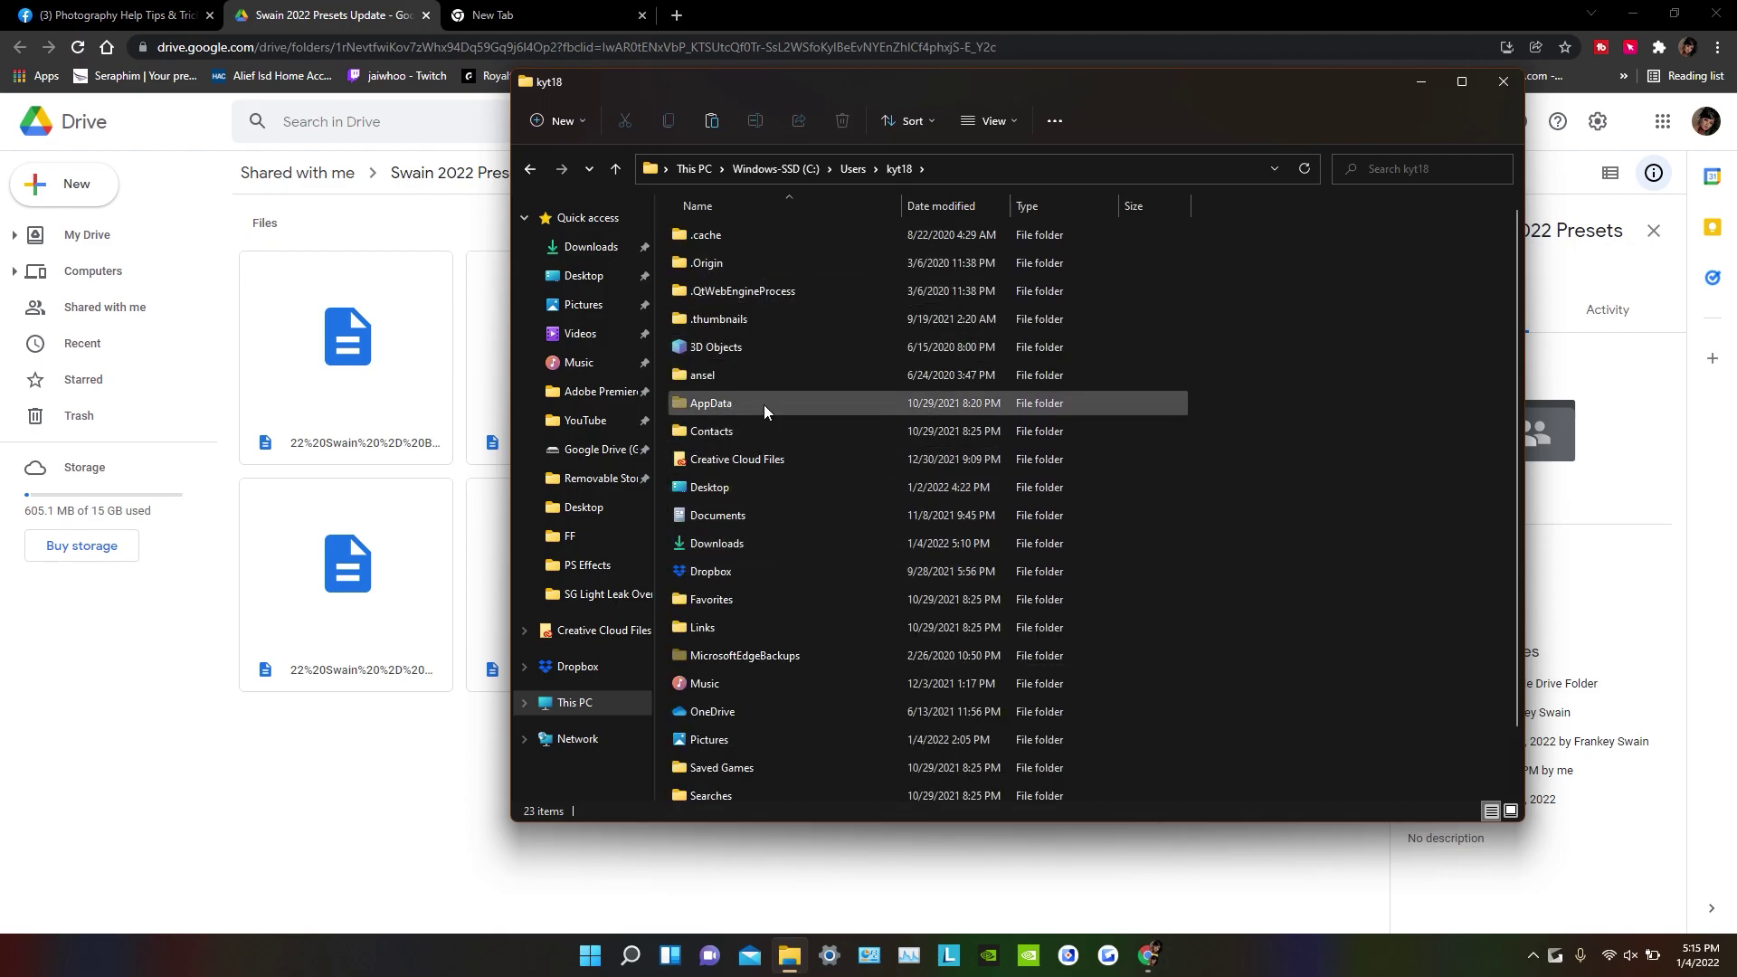
{"action": "mouse_move", "coordinate": [764, 405]}
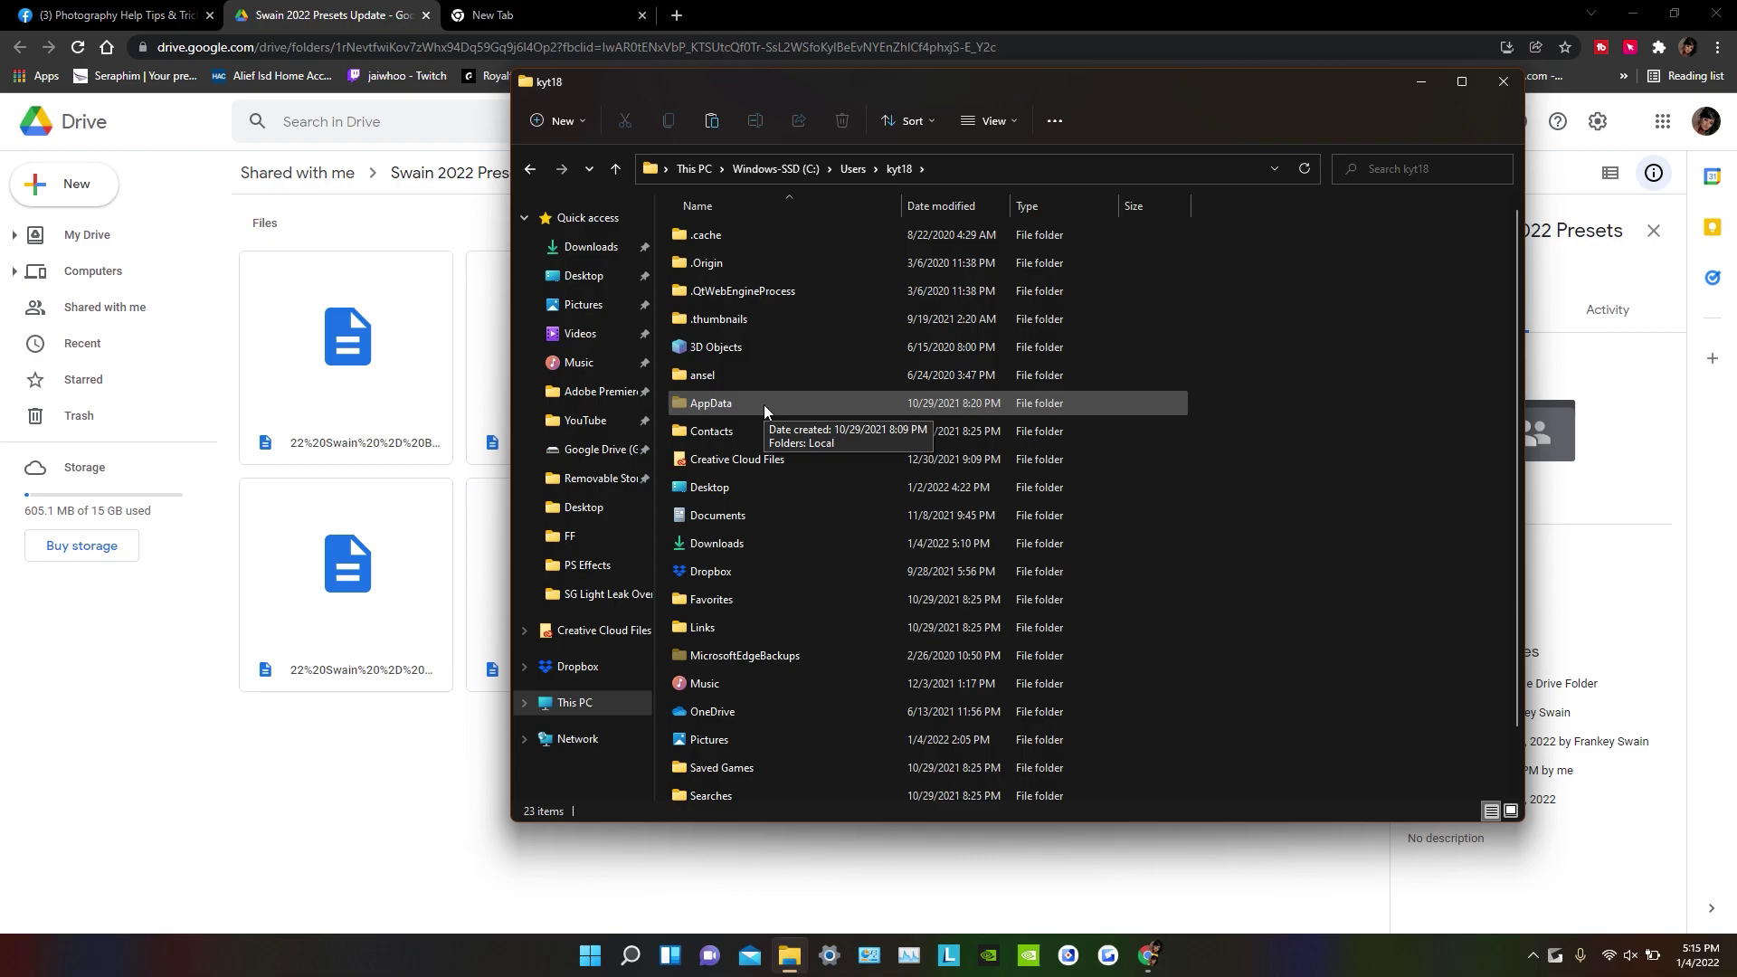
{"action": "double_click", "coordinate": [764, 404]}
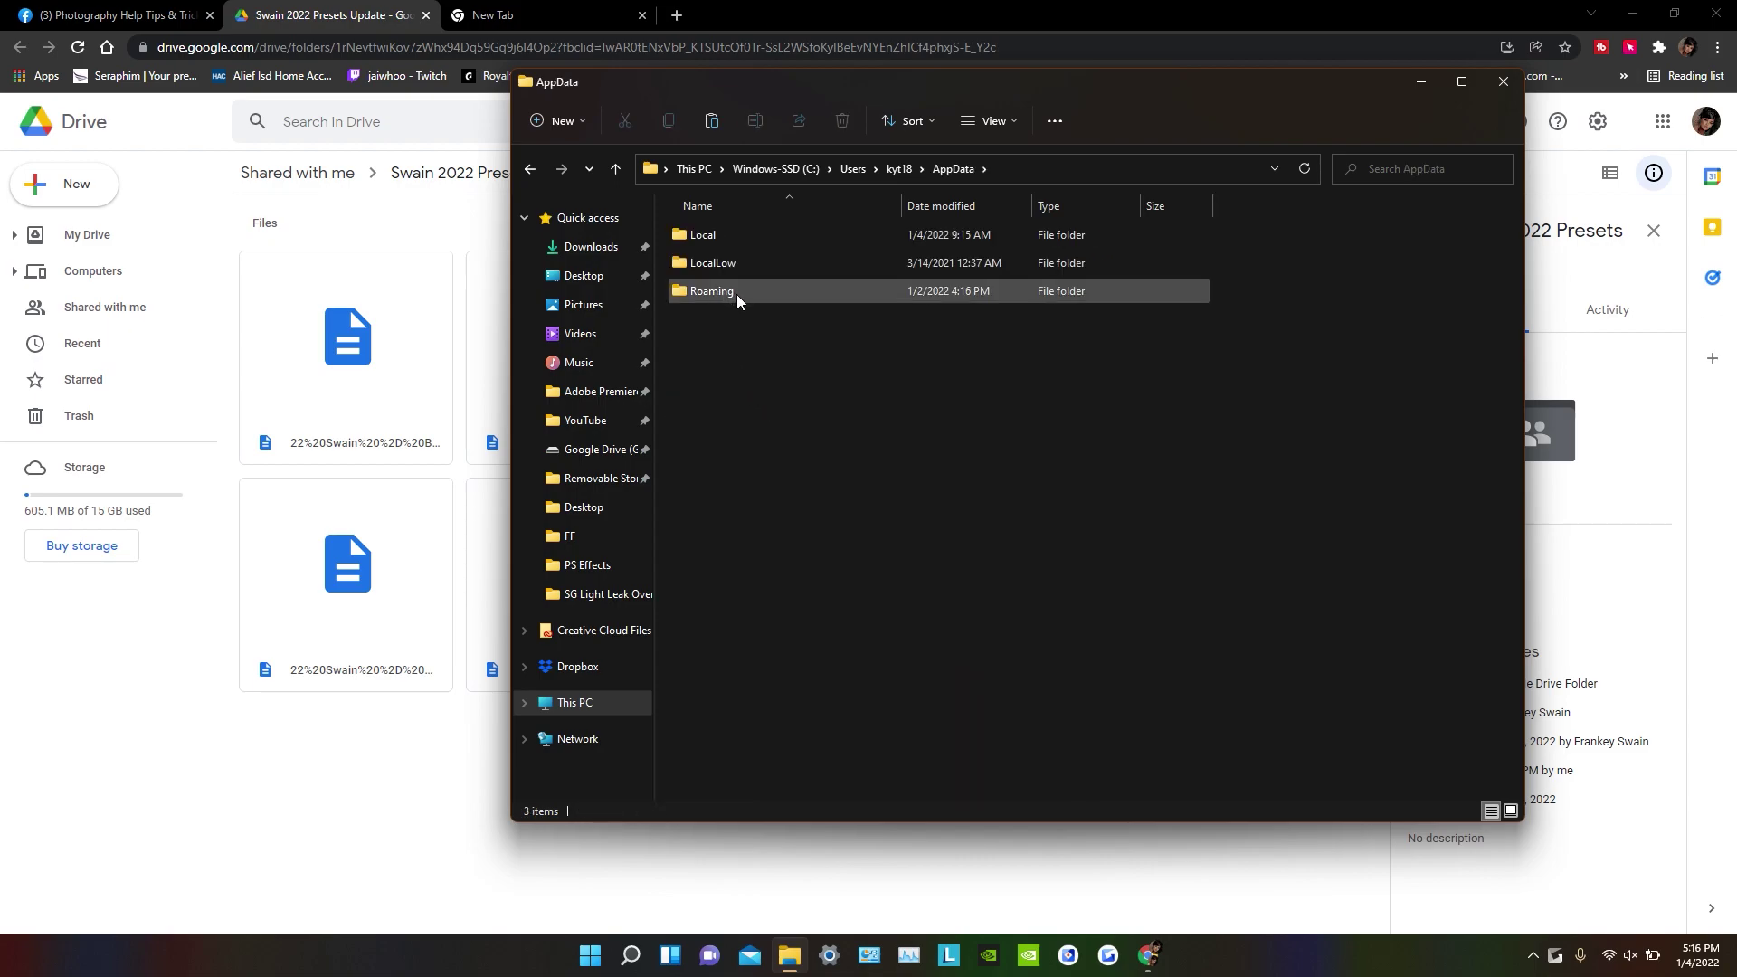
Drill through Roaming\BlackDragon\user_settings\presets into the graphic folder.
{"action": "double_click", "coordinate": [736, 295]}
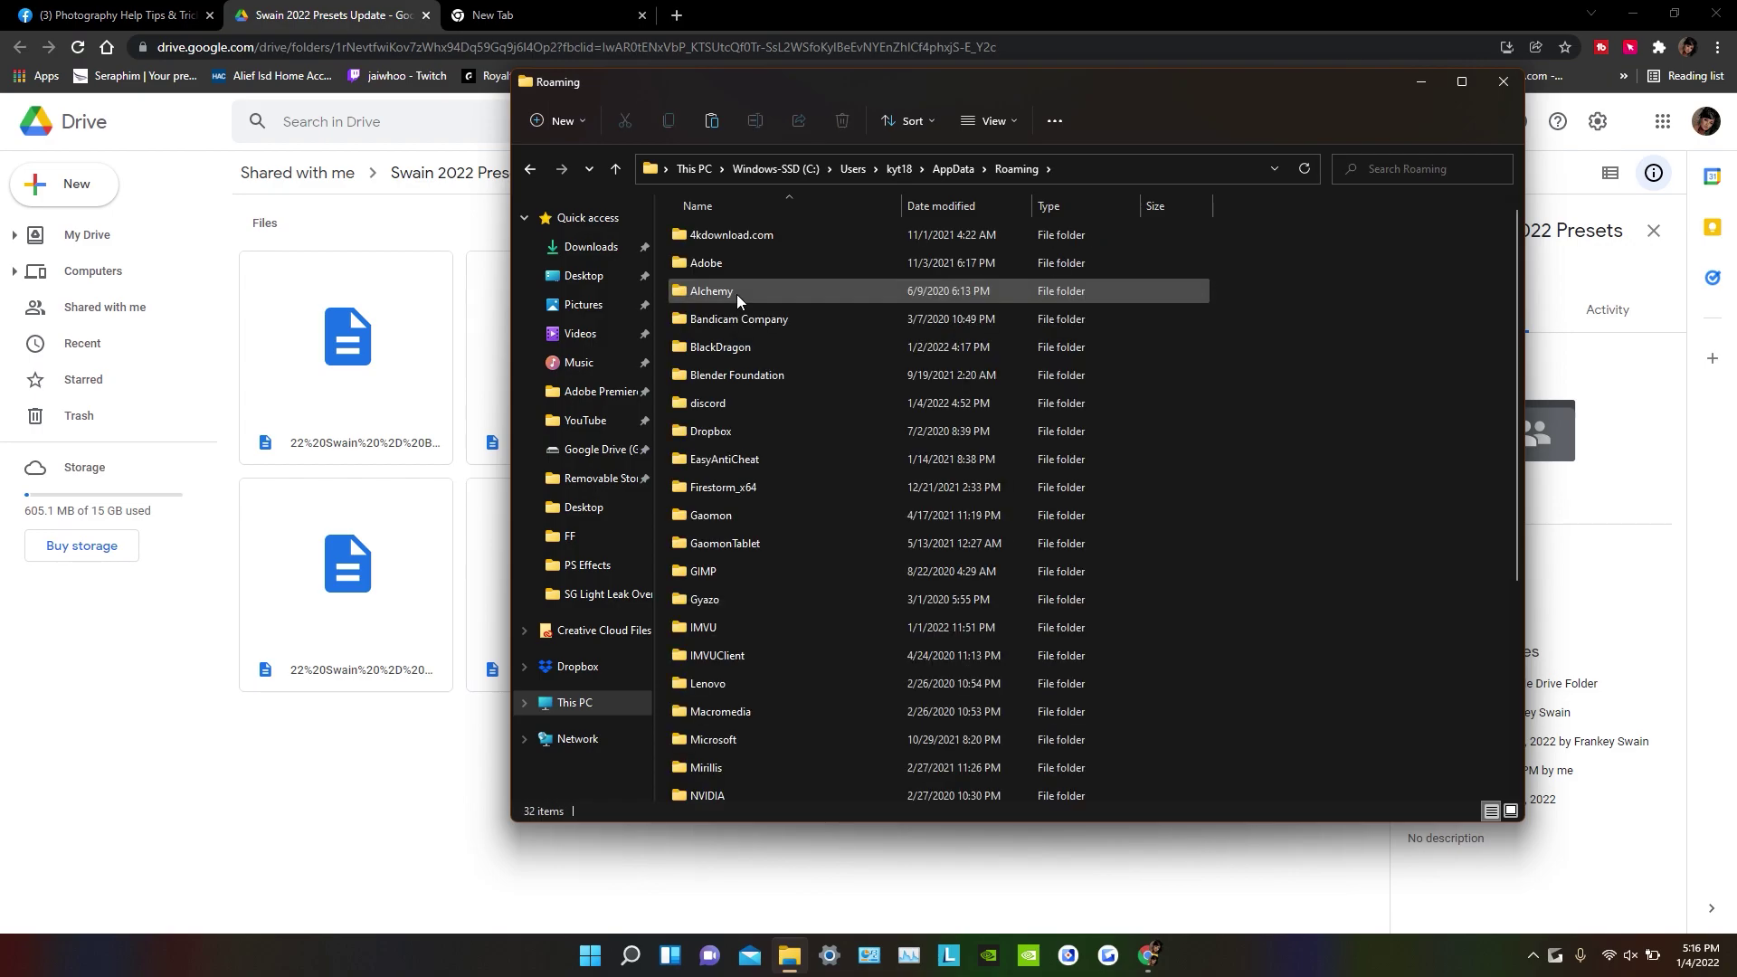
{"action": "left_click", "coordinate": [746, 354]}
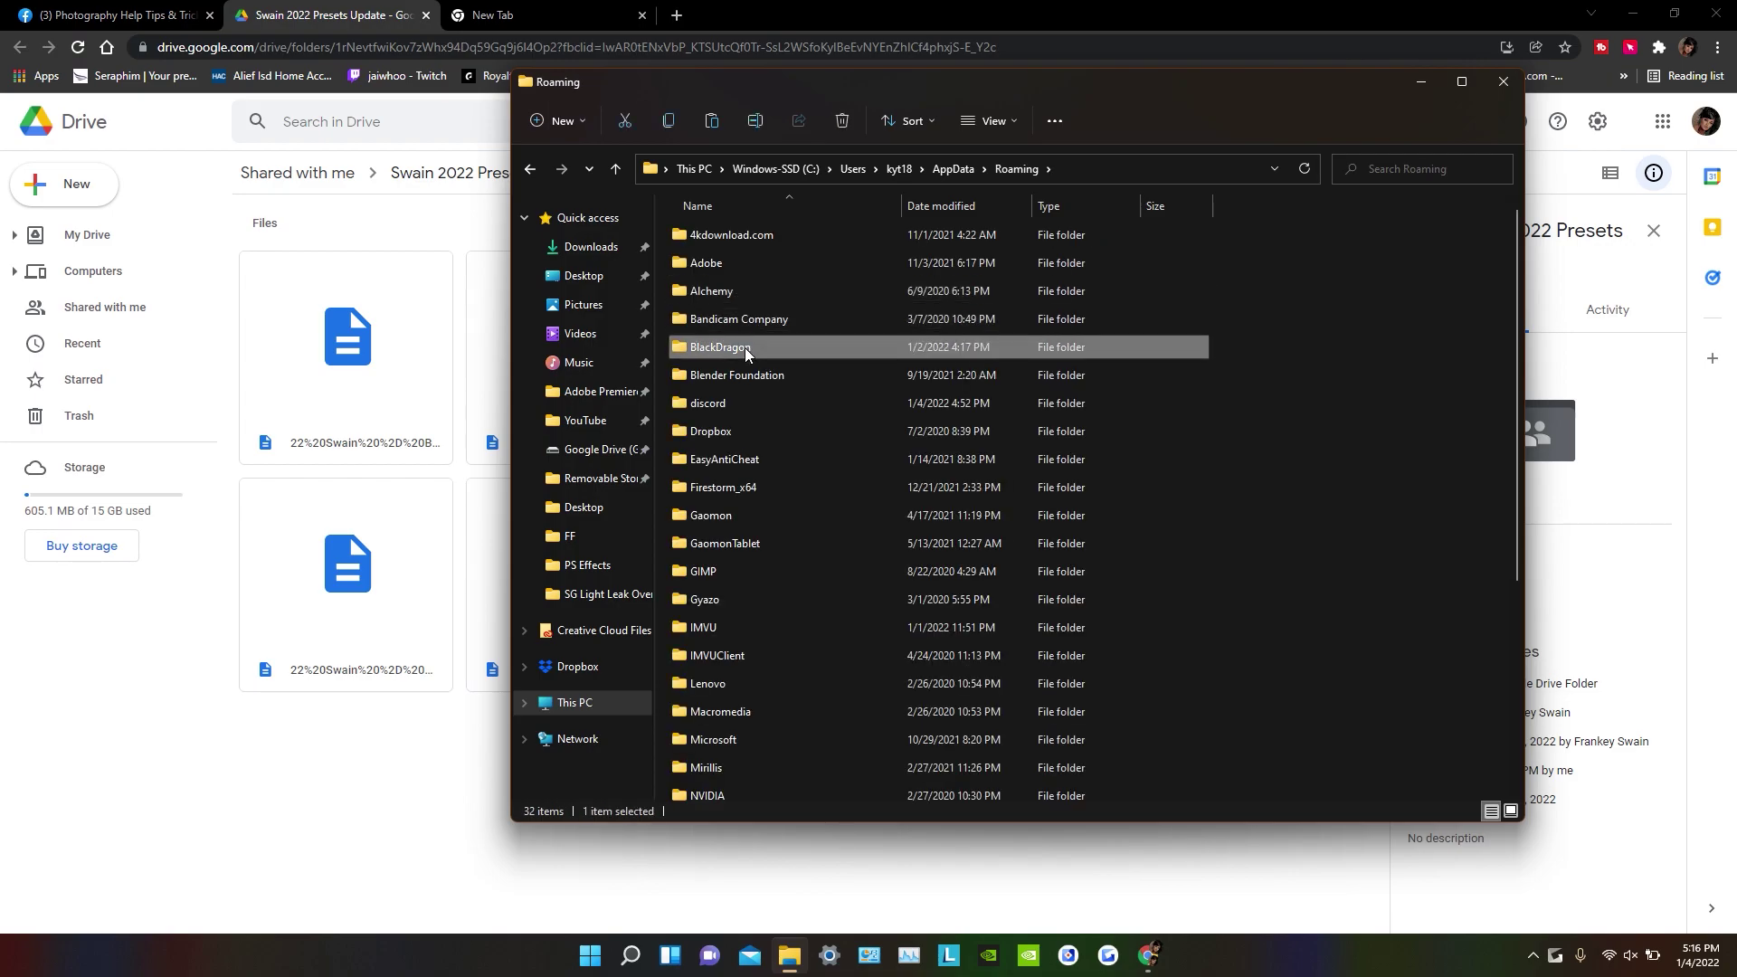
{"action": "double_click", "coordinate": [745, 350]}
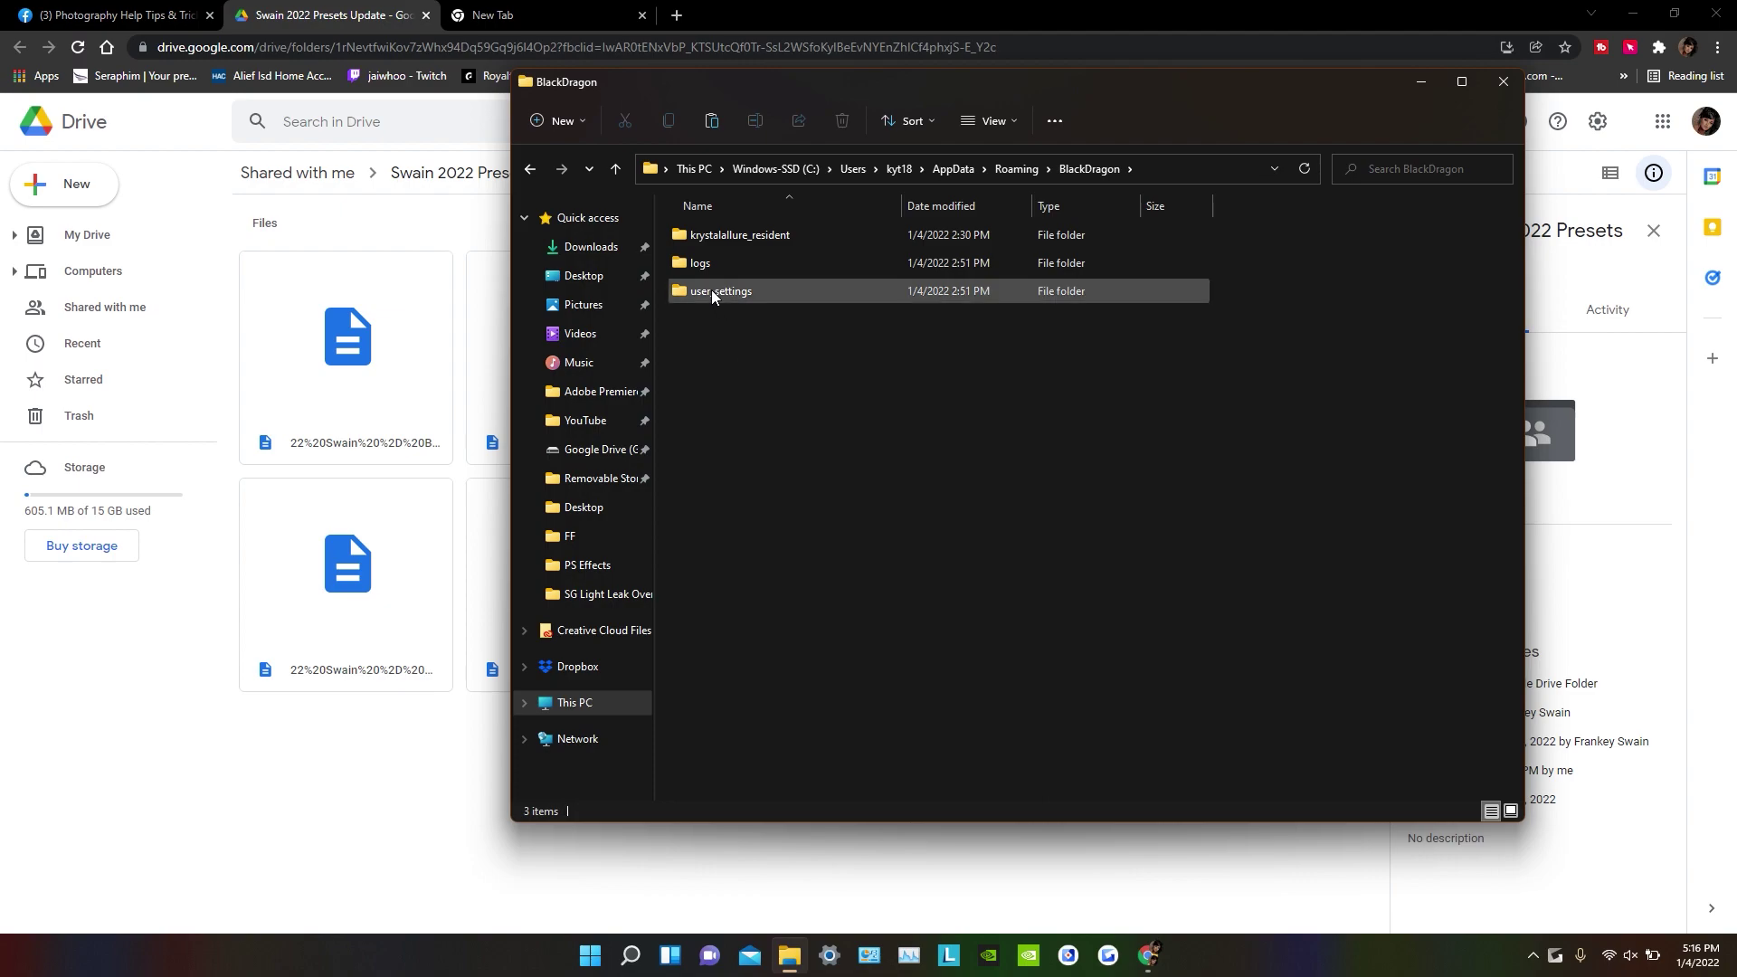
{"action": "double_click", "coordinate": [741, 291]}
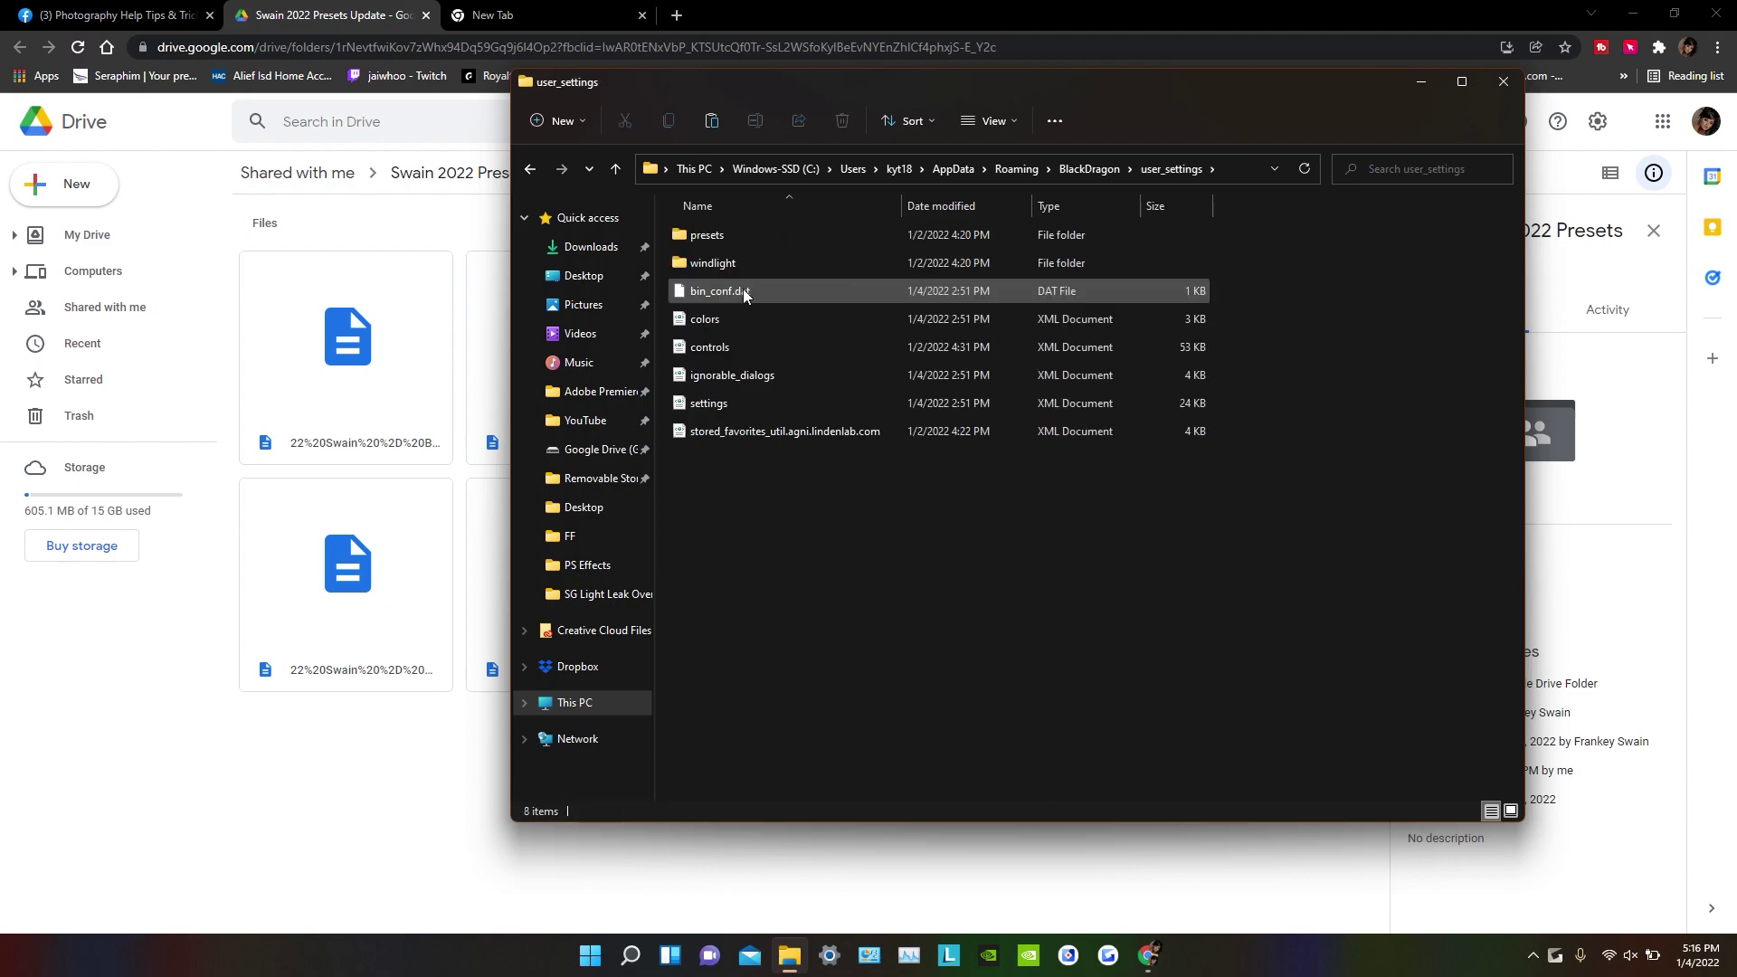
{"action": "double_click", "coordinate": [714, 236]}
{"action": "double_click", "coordinate": [746, 234]}
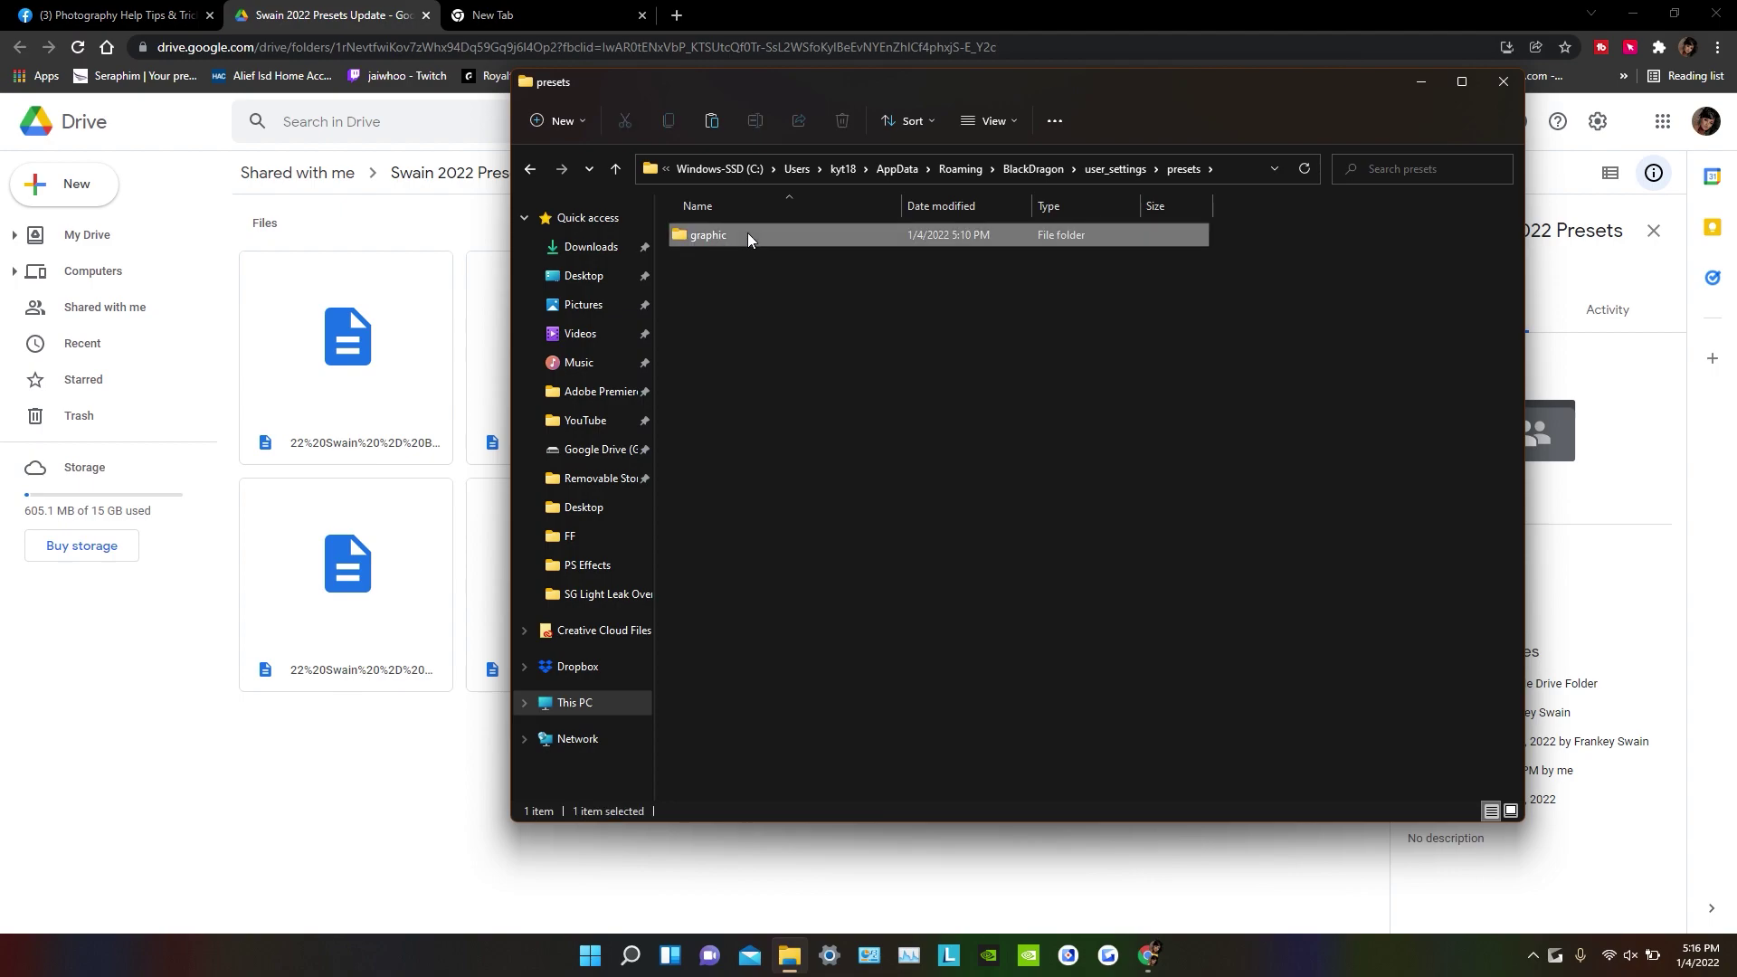
Paste the ten Swain preset files into the graphic folder, then go back up to presets.
{"action": "right_click", "coordinate": [807, 341]}
{"action": "left_click", "coordinate": [833, 360]}
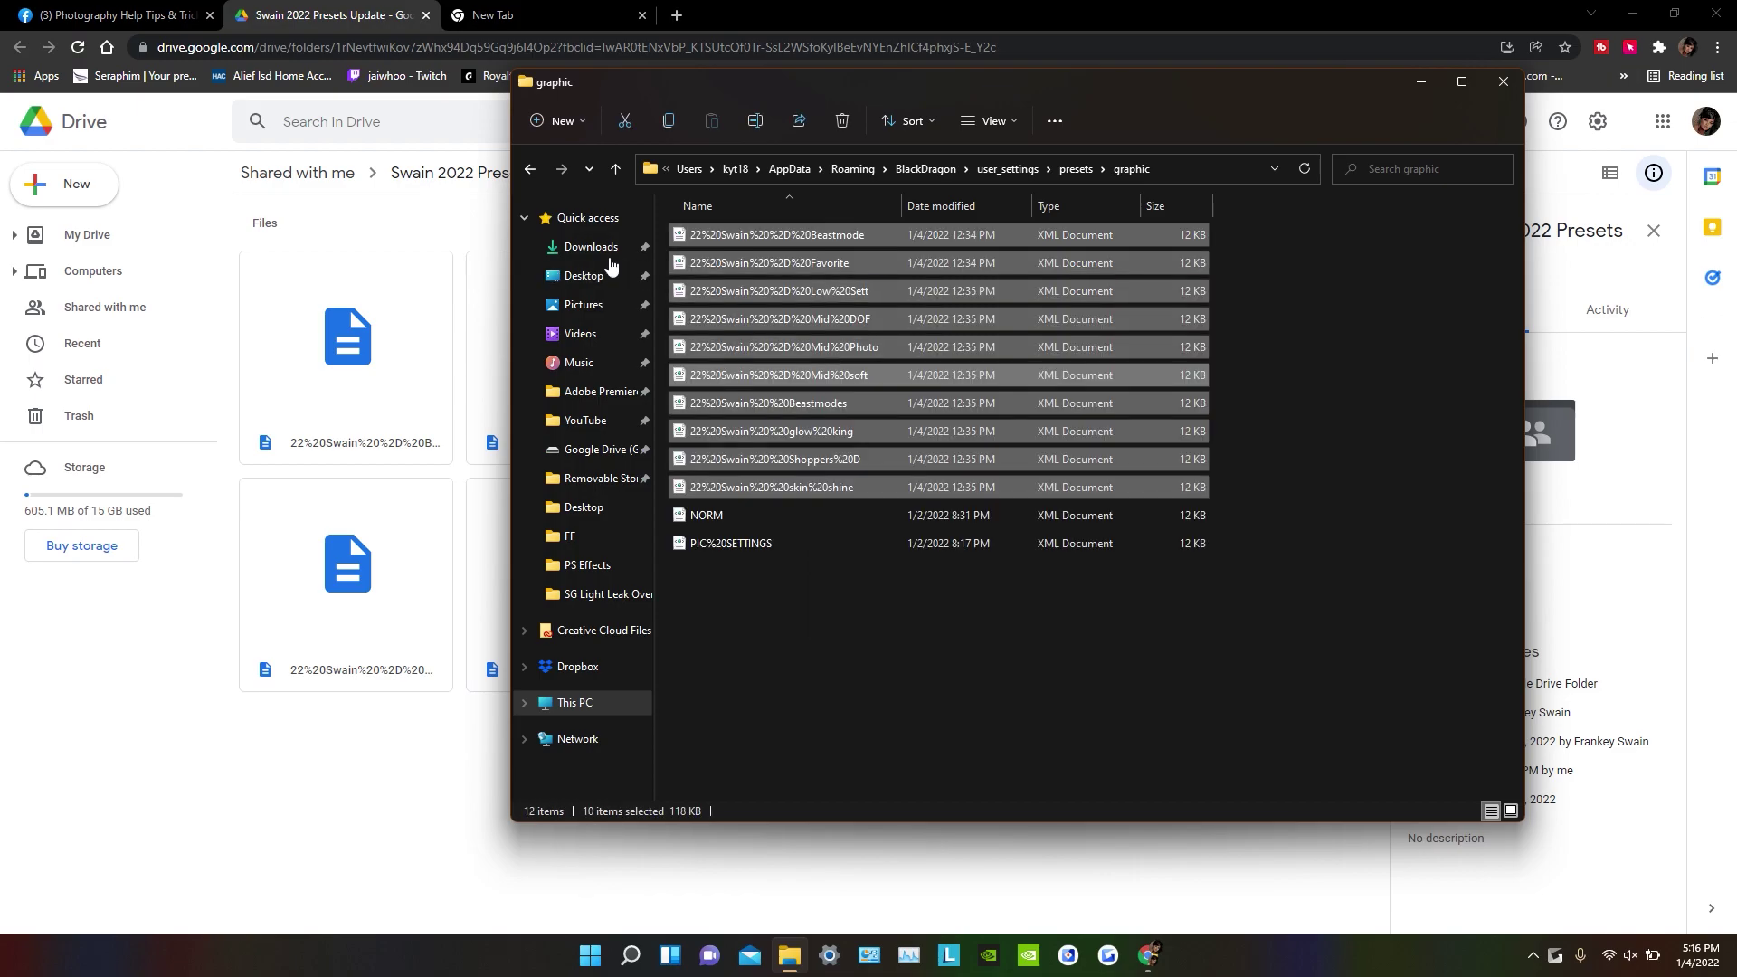
{"action": "left_click", "coordinate": [529, 170]}
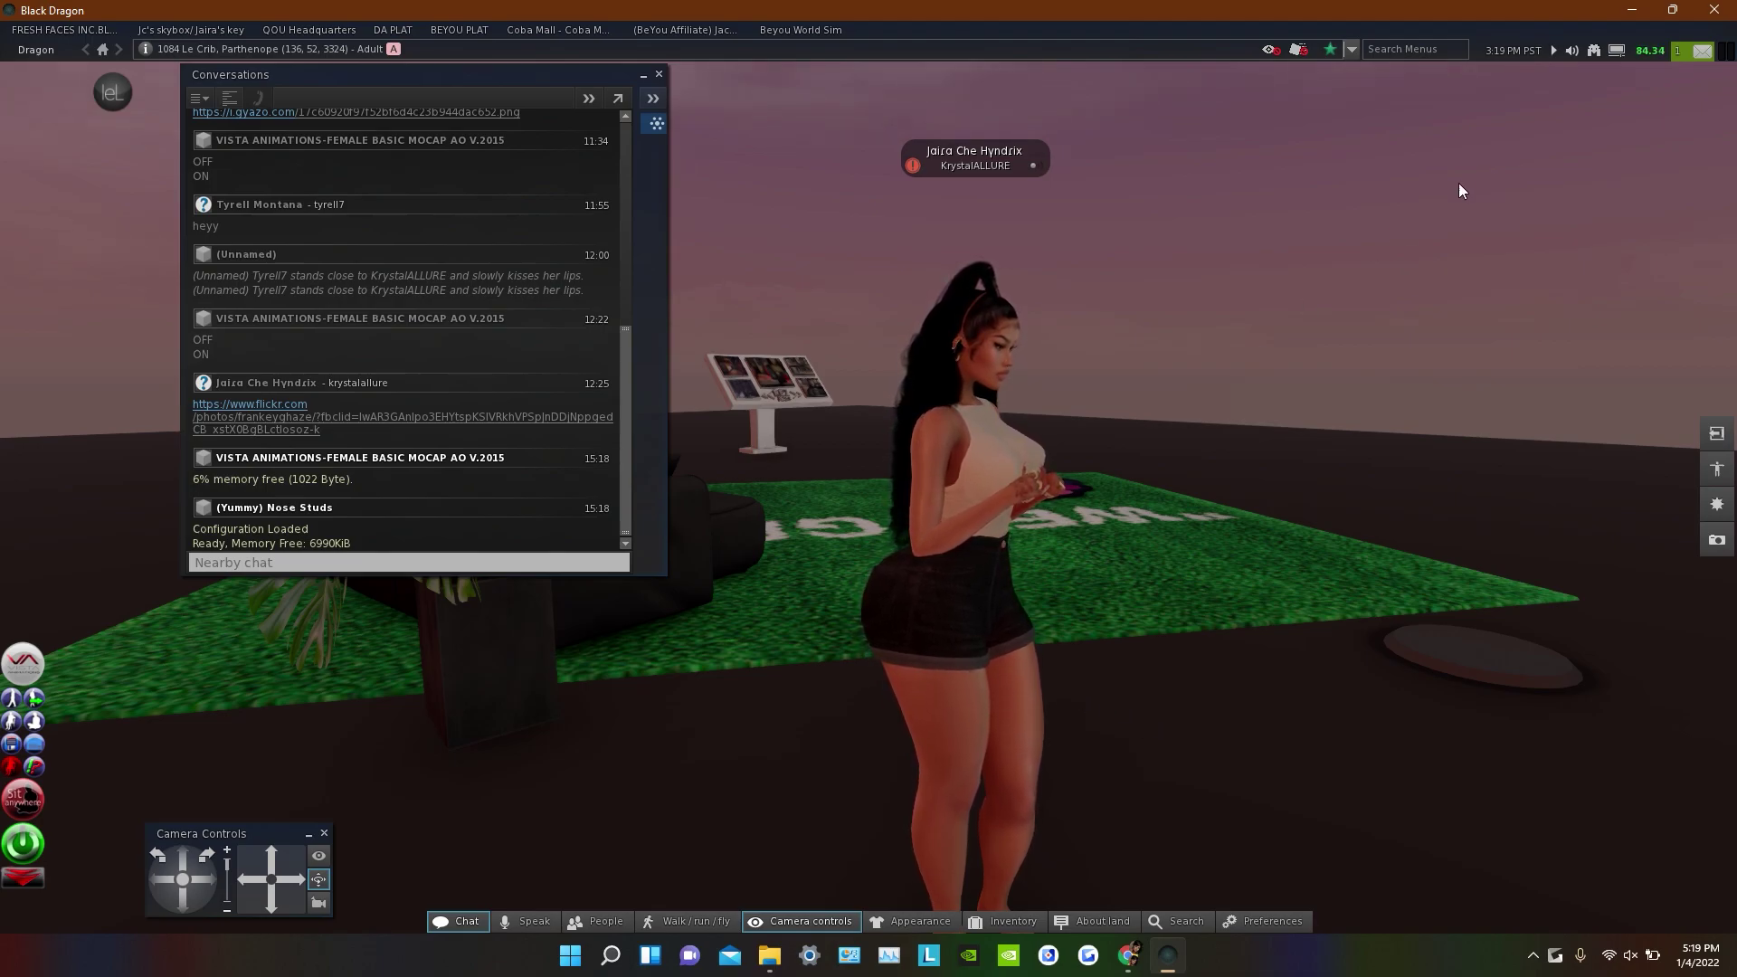
Check the Graphic Presets list for the new Swain presets like Mid DOF and Mid Photo.
{"action": "mouse_move", "coordinate": [1616, 52]}
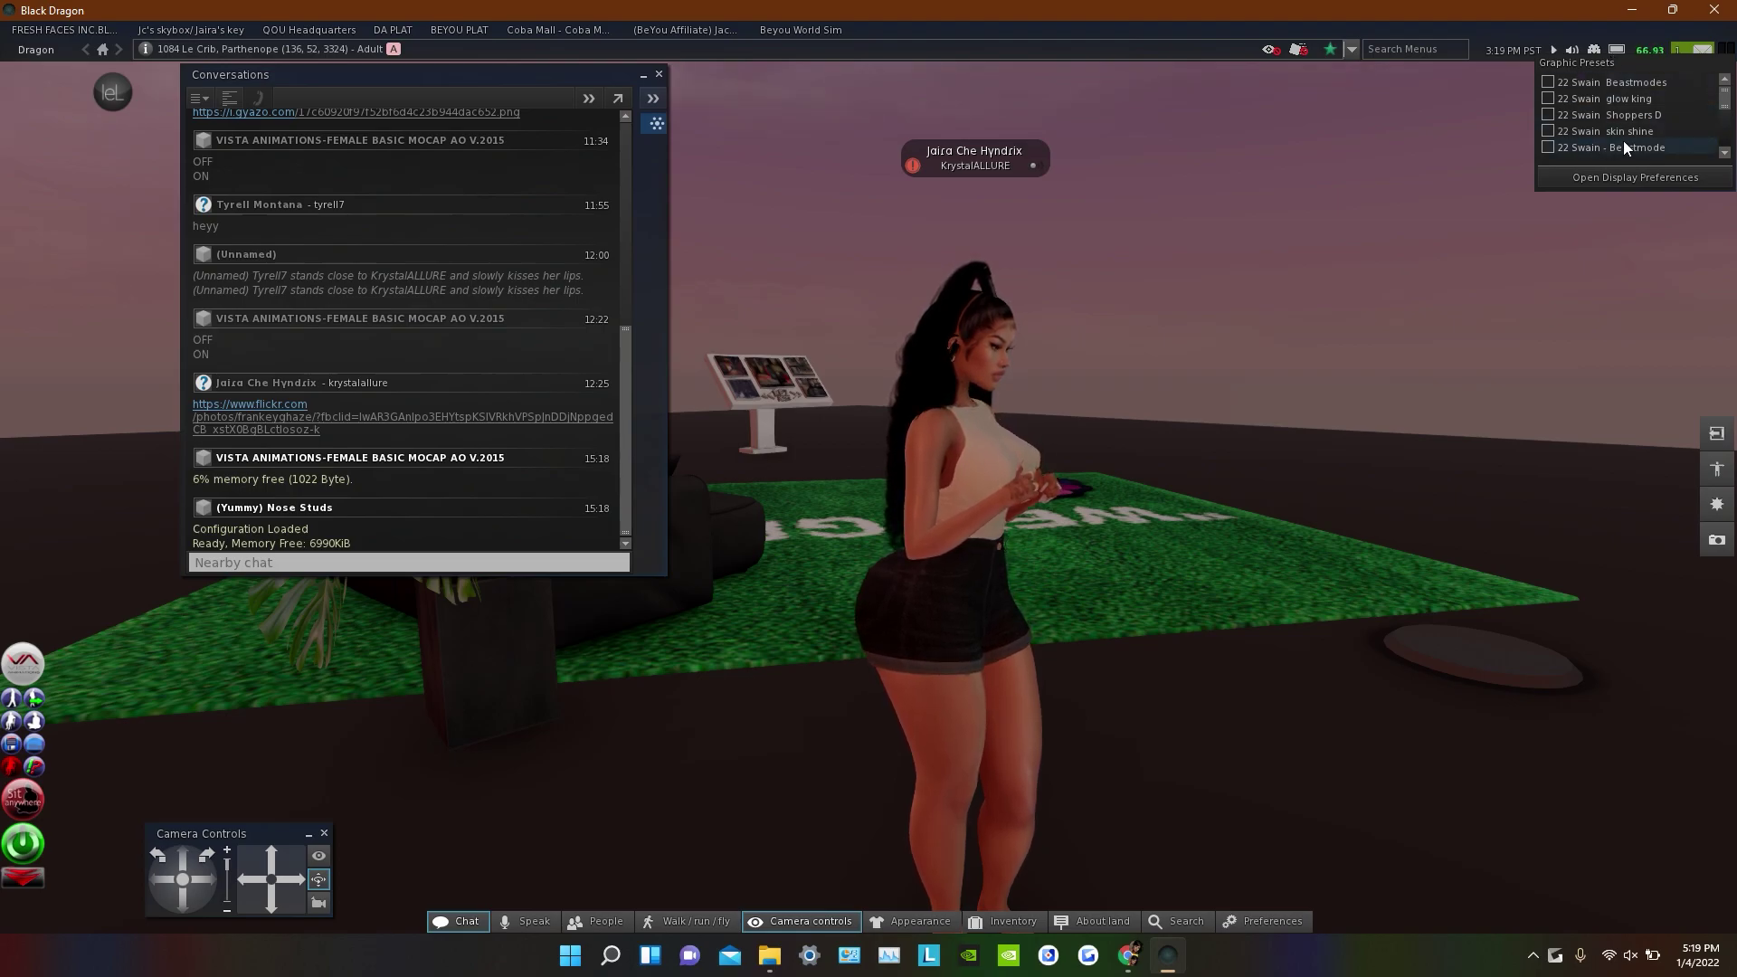
{"action": "left_click_drag", "start_coordinate": [1724, 95], "coordinate": [1728, 136]}
{"action": "left_click", "coordinate": [1590, 133]}
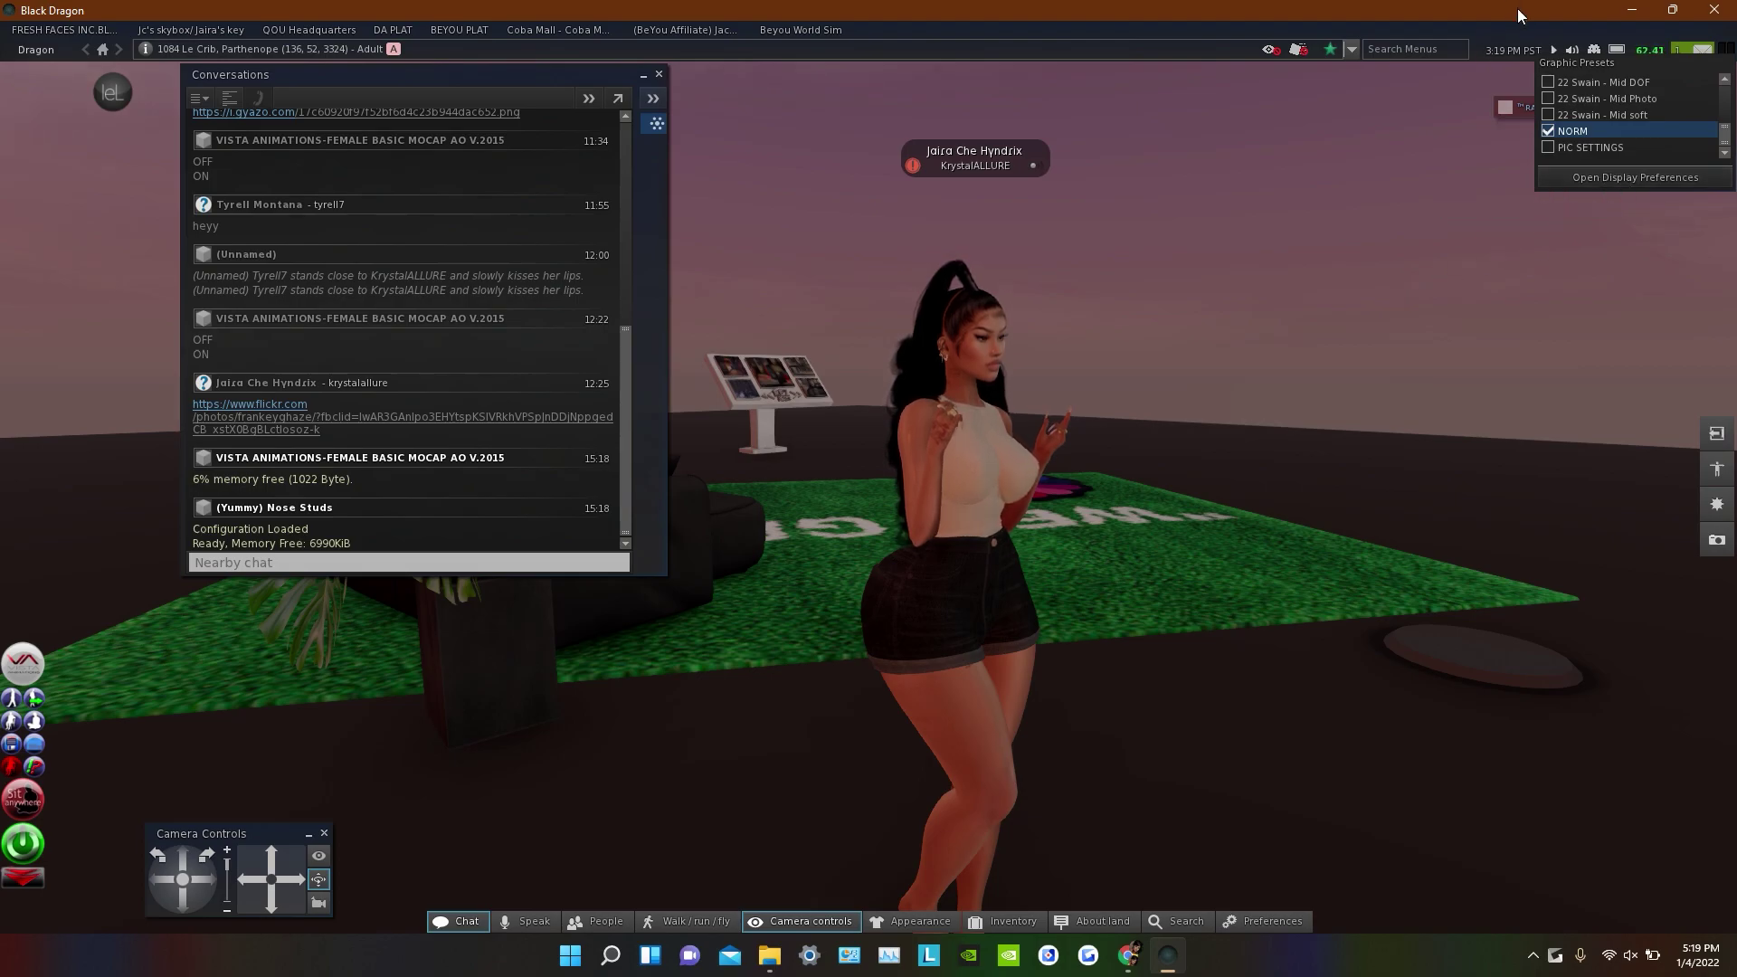
Review the presets dropdown on Preferences' Display tab, cancel, and recheck the Graphic Presets list.
{"action": "left_click", "coordinate": [1588, 177]}
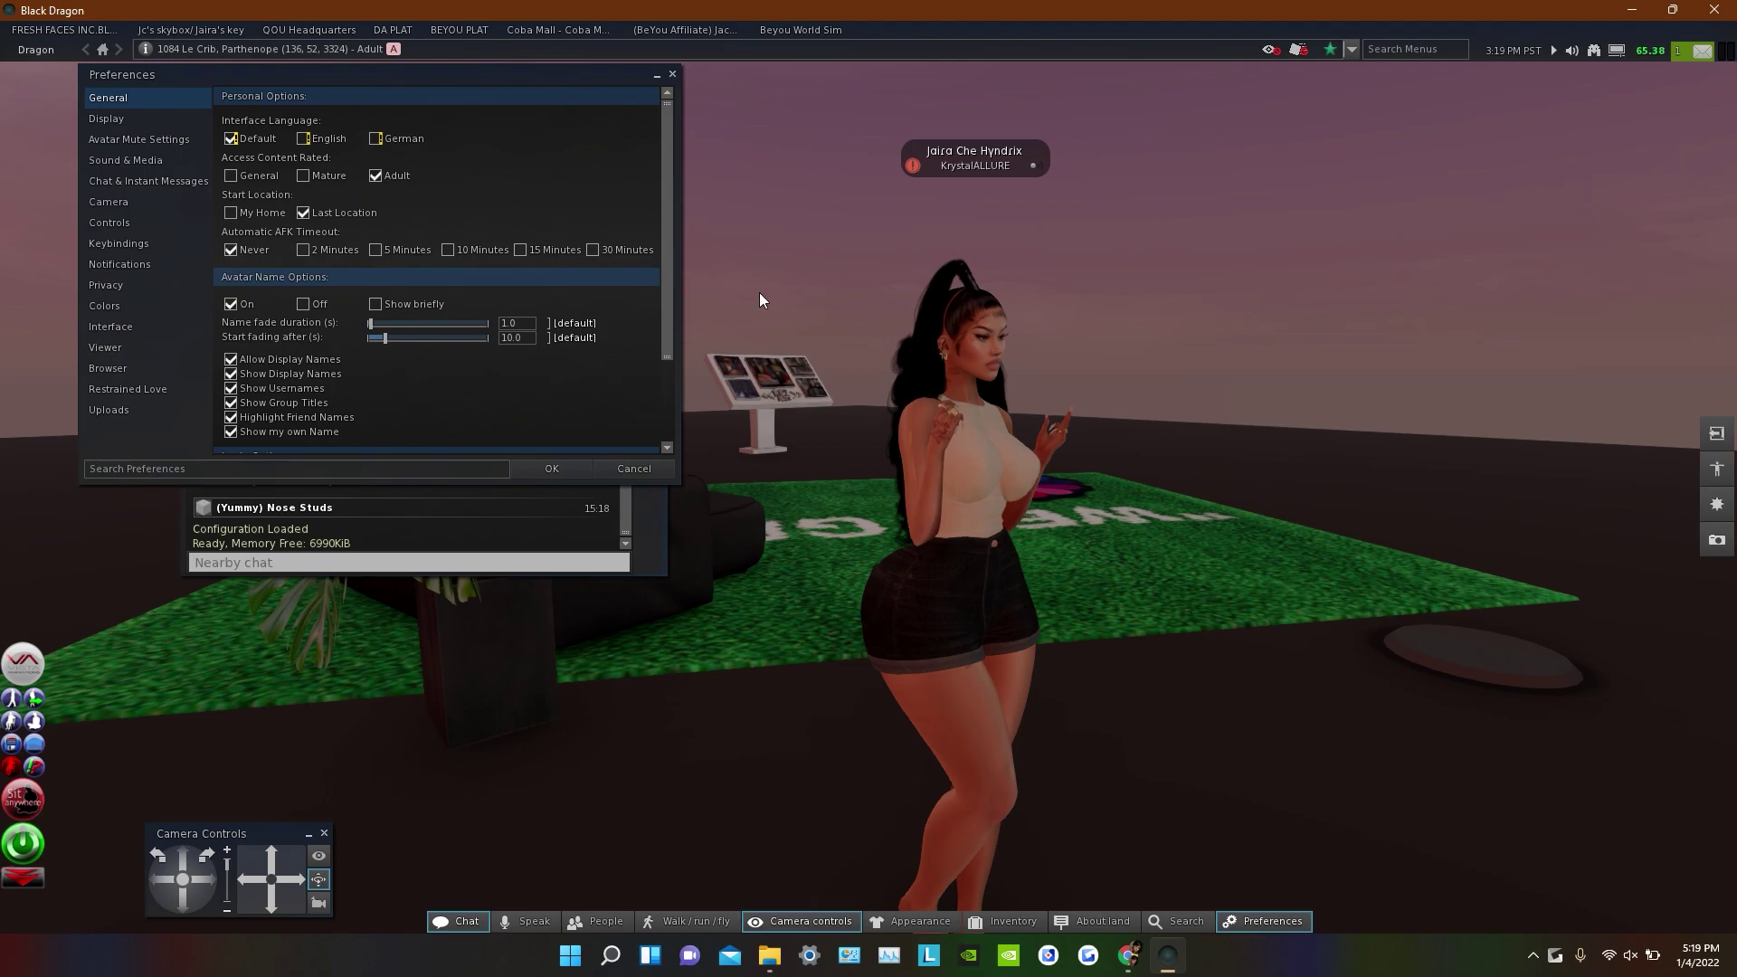
{"action": "left_click_drag", "start_coordinate": [579, 83], "coordinate": [783, 127]}
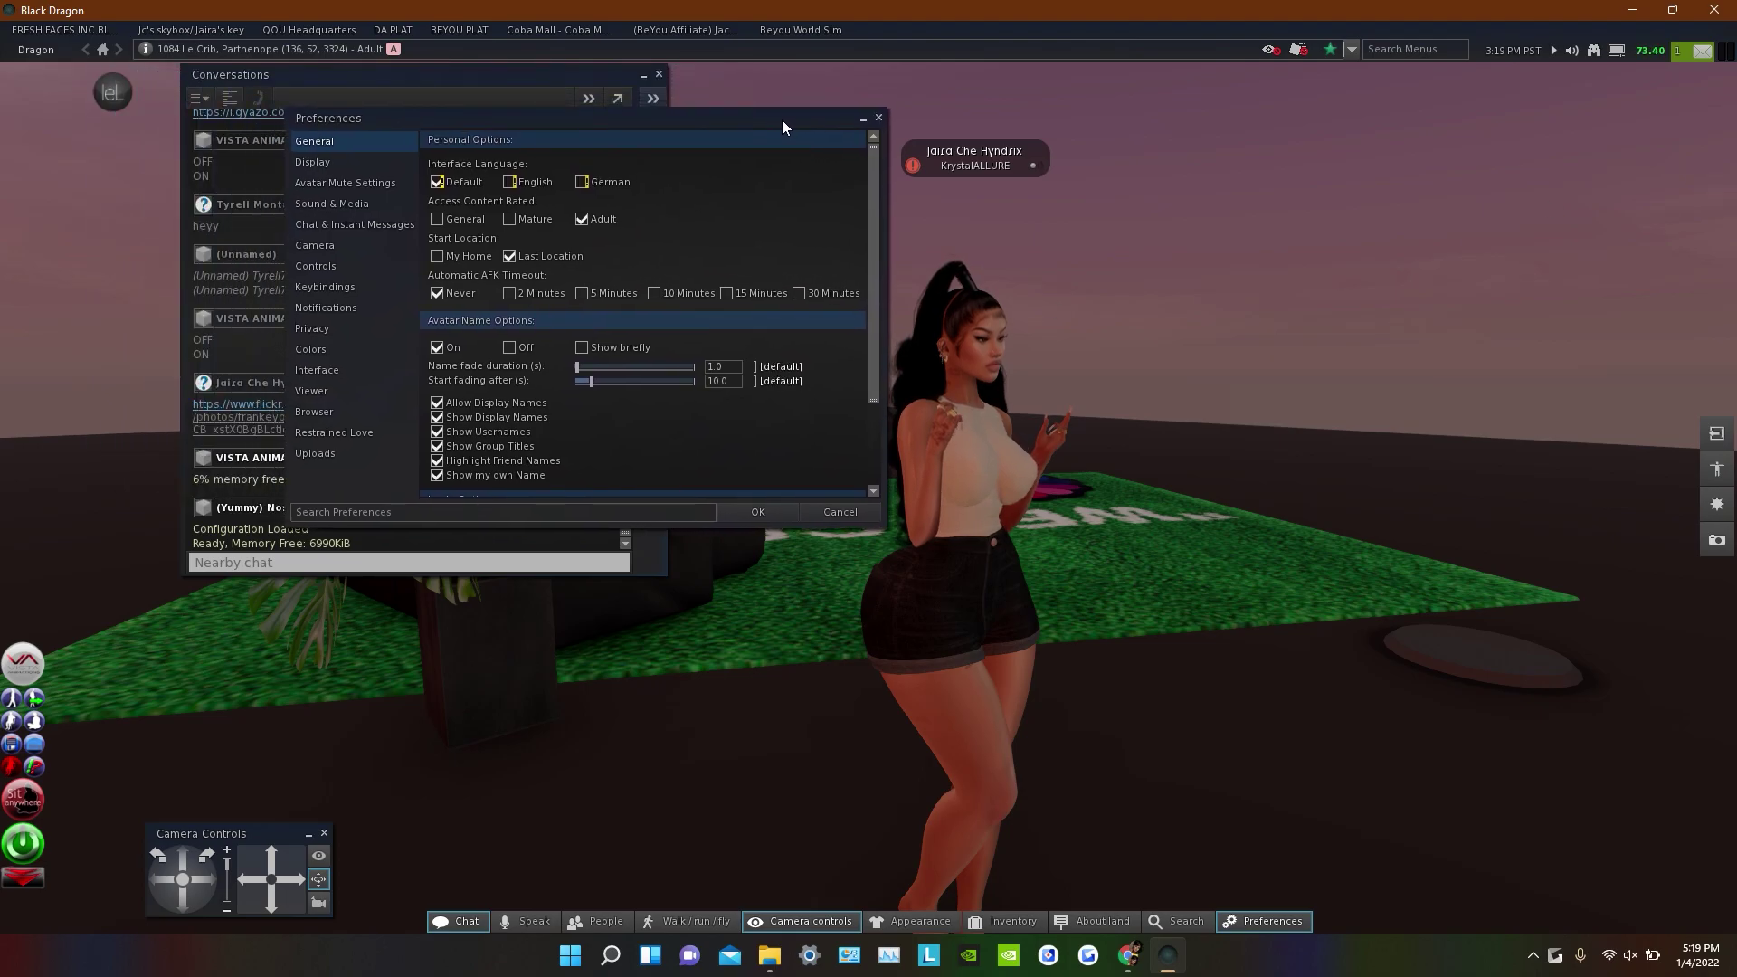
{"action": "mouse_move", "coordinate": [507, 120]}
{"action": "left_mouse_down"}
{"action": "mouse_move", "coordinate": [832, 158]}
{"action": "mouse_move", "coordinate": [641, 115]}
{"action": "mouse_move", "coordinate": [535, 115]}
{"action": "left_mouse_up"}
{"action": "left_click", "coordinate": [679, 181]}
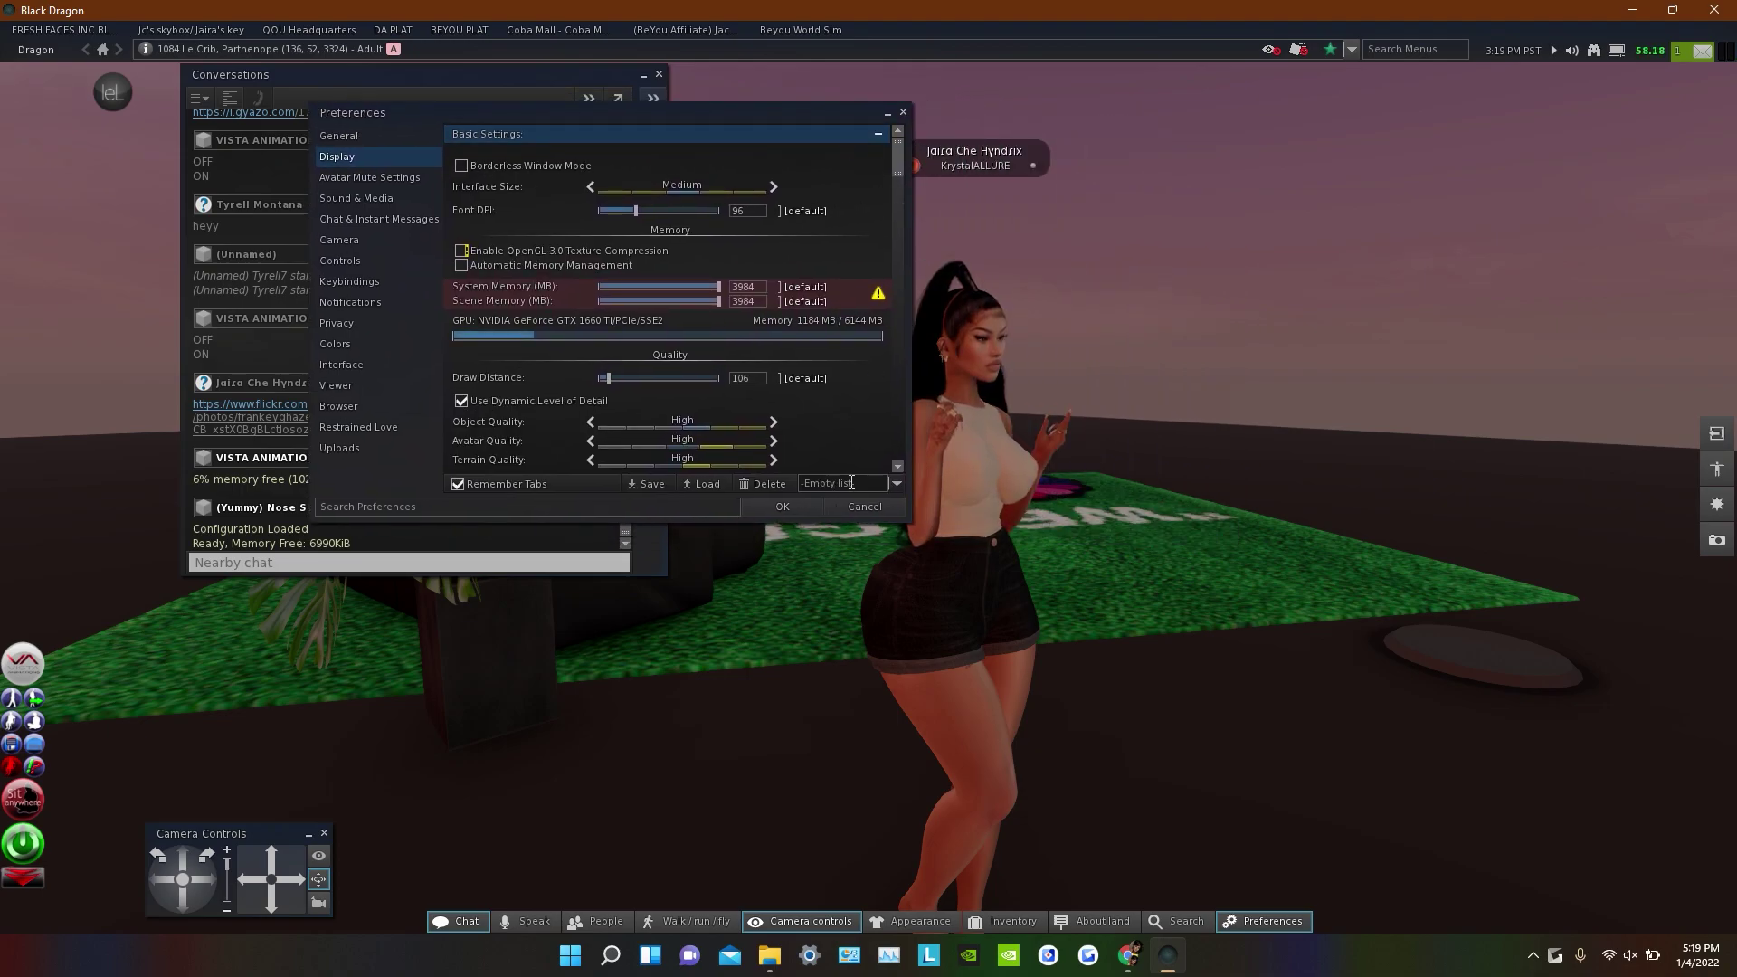
{"action": "left_click", "coordinate": [851, 483]}
{"action": "left_click", "coordinate": [865, 507]}
{"action": "mouse_move", "coordinate": [1620, 55]}
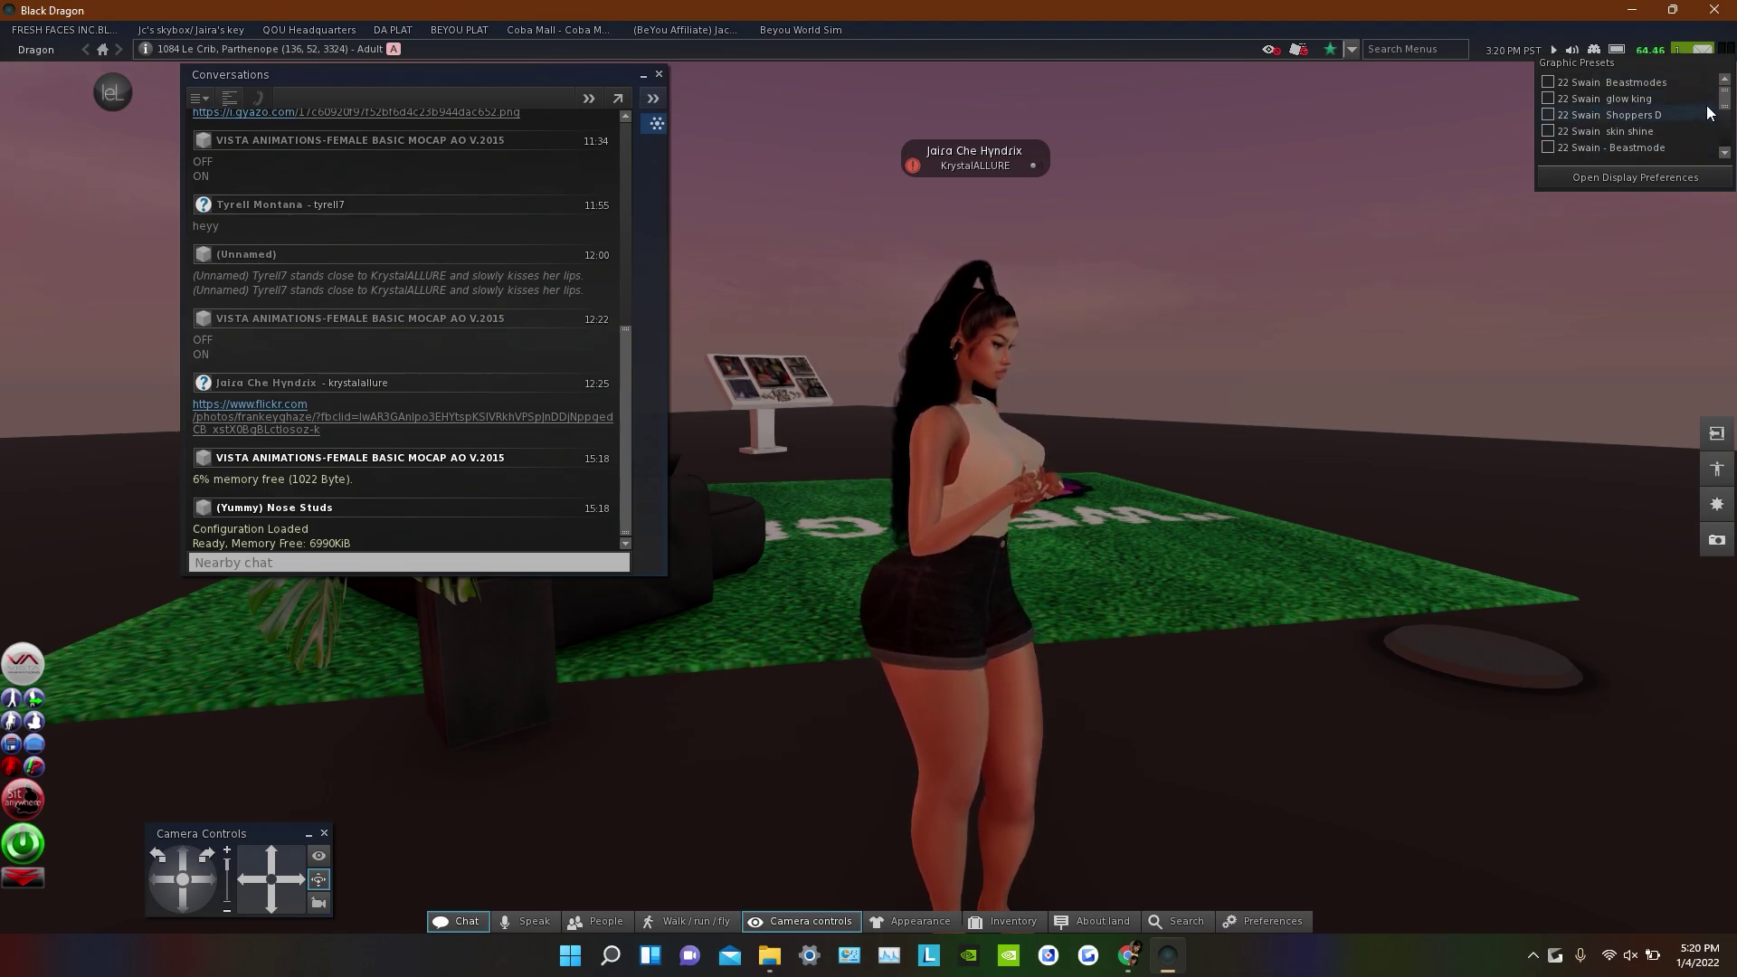
{"action": "left_click_drag", "start_coordinate": [1725, 98], "coordinate": [1727, 146]}
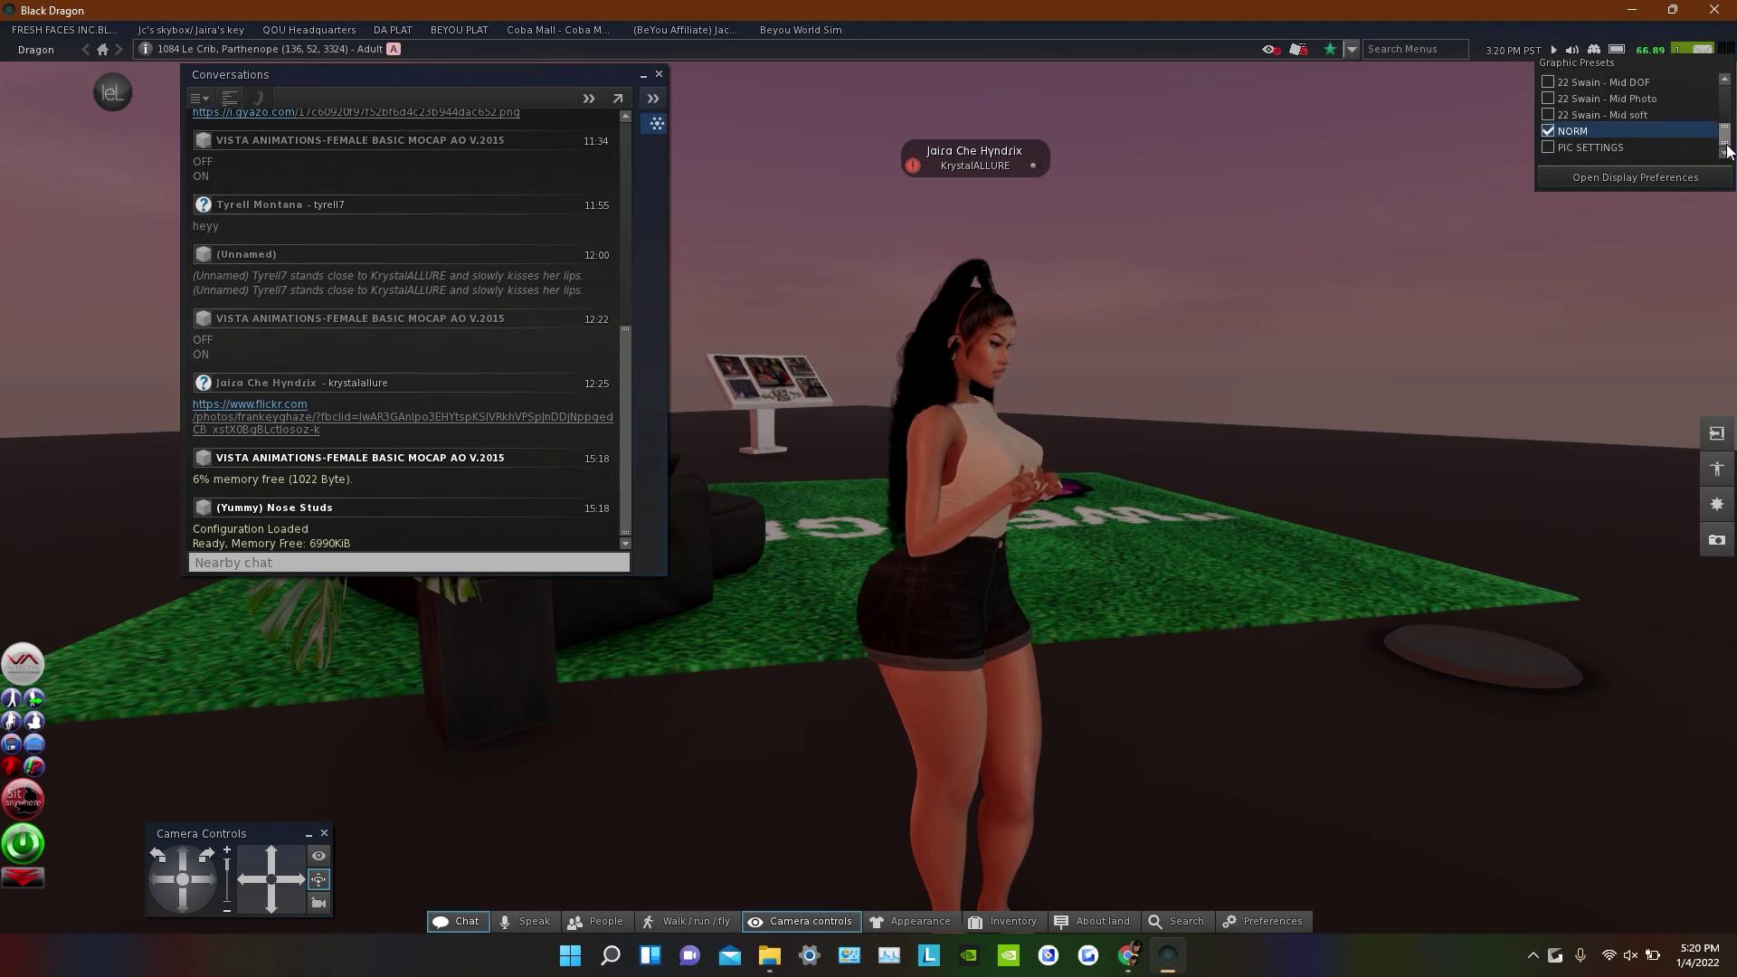